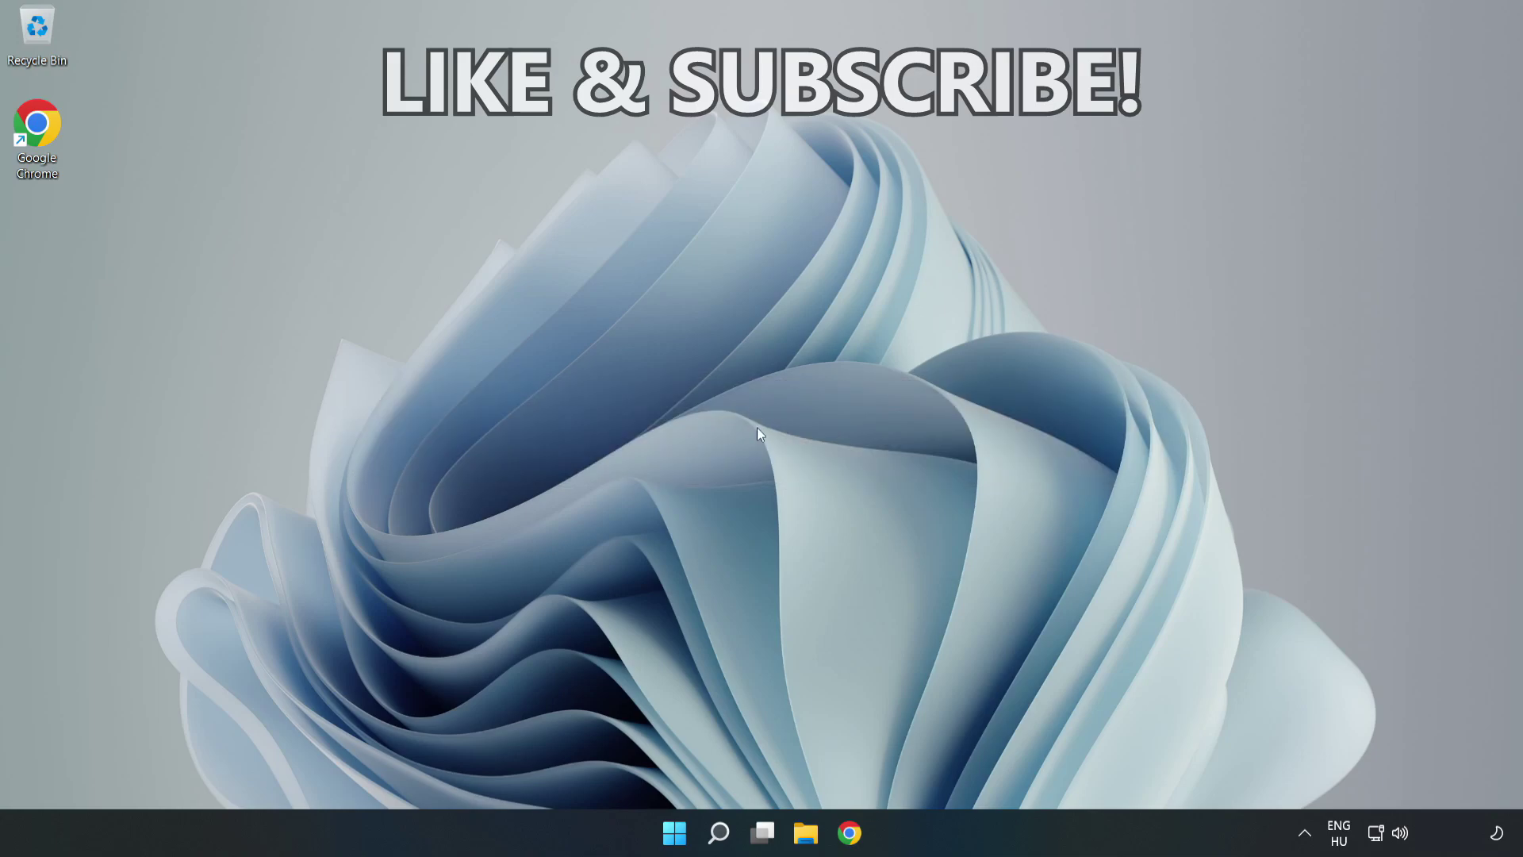
# Search for cmd, launch Command Prompt as administrator, and move its window aside.
pyautogui.click(720, 833)
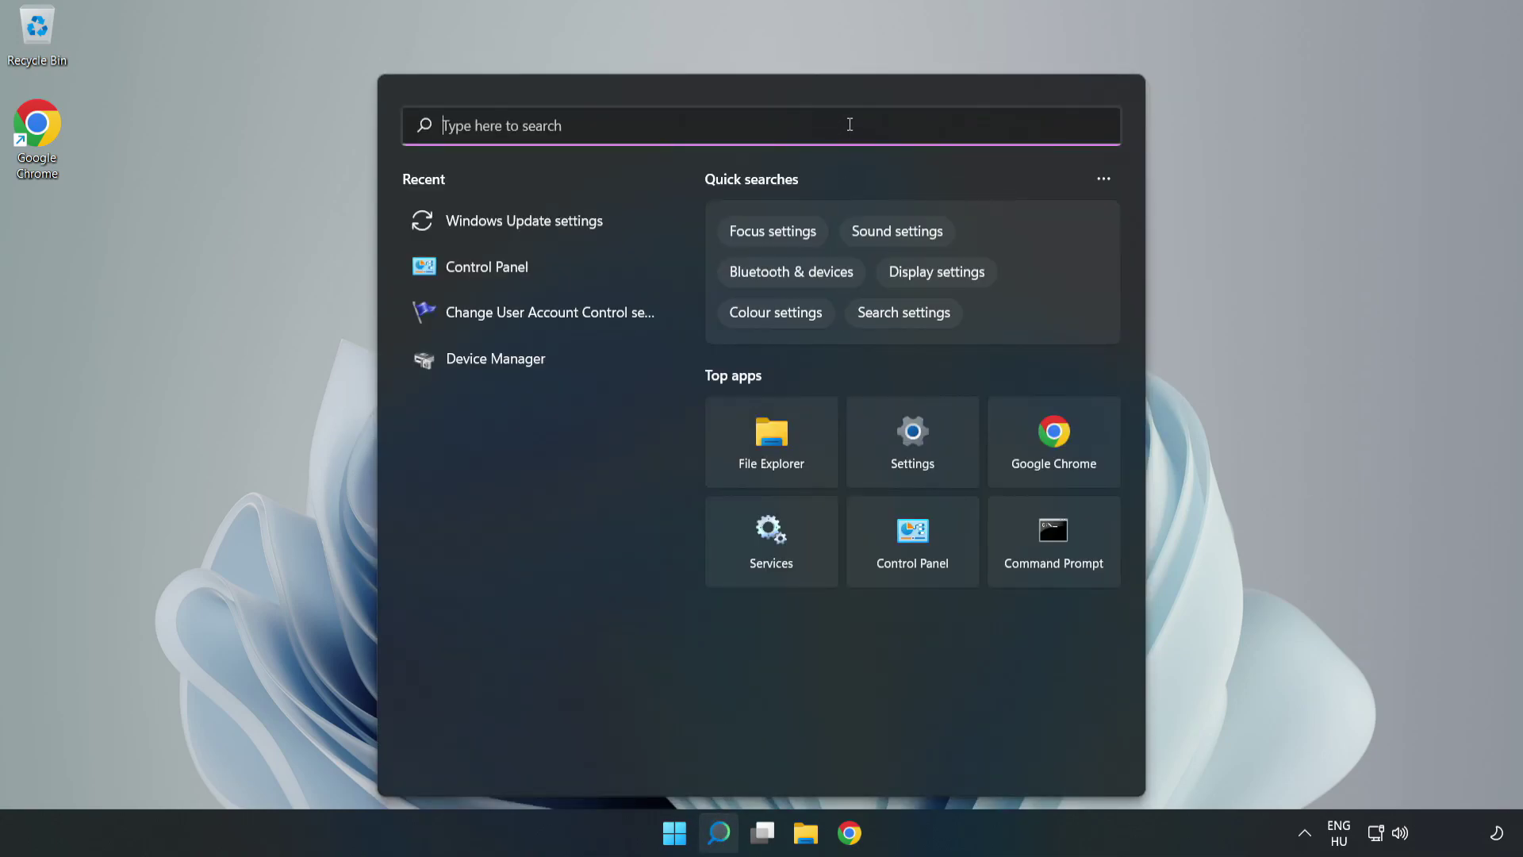
pyautogui.write('cmd')
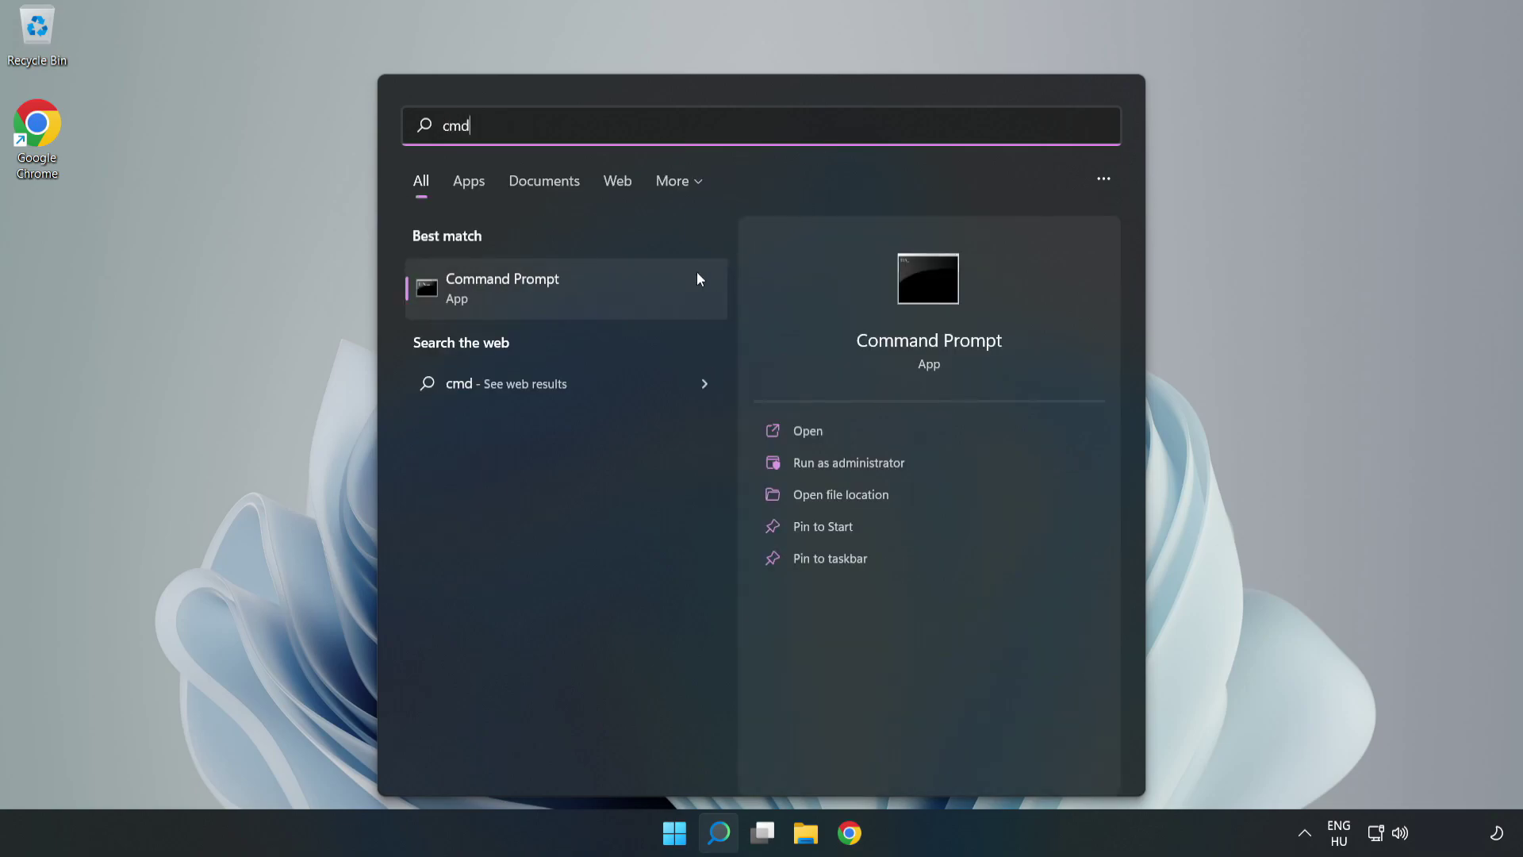
pyautogui.rightClick(618, 291)
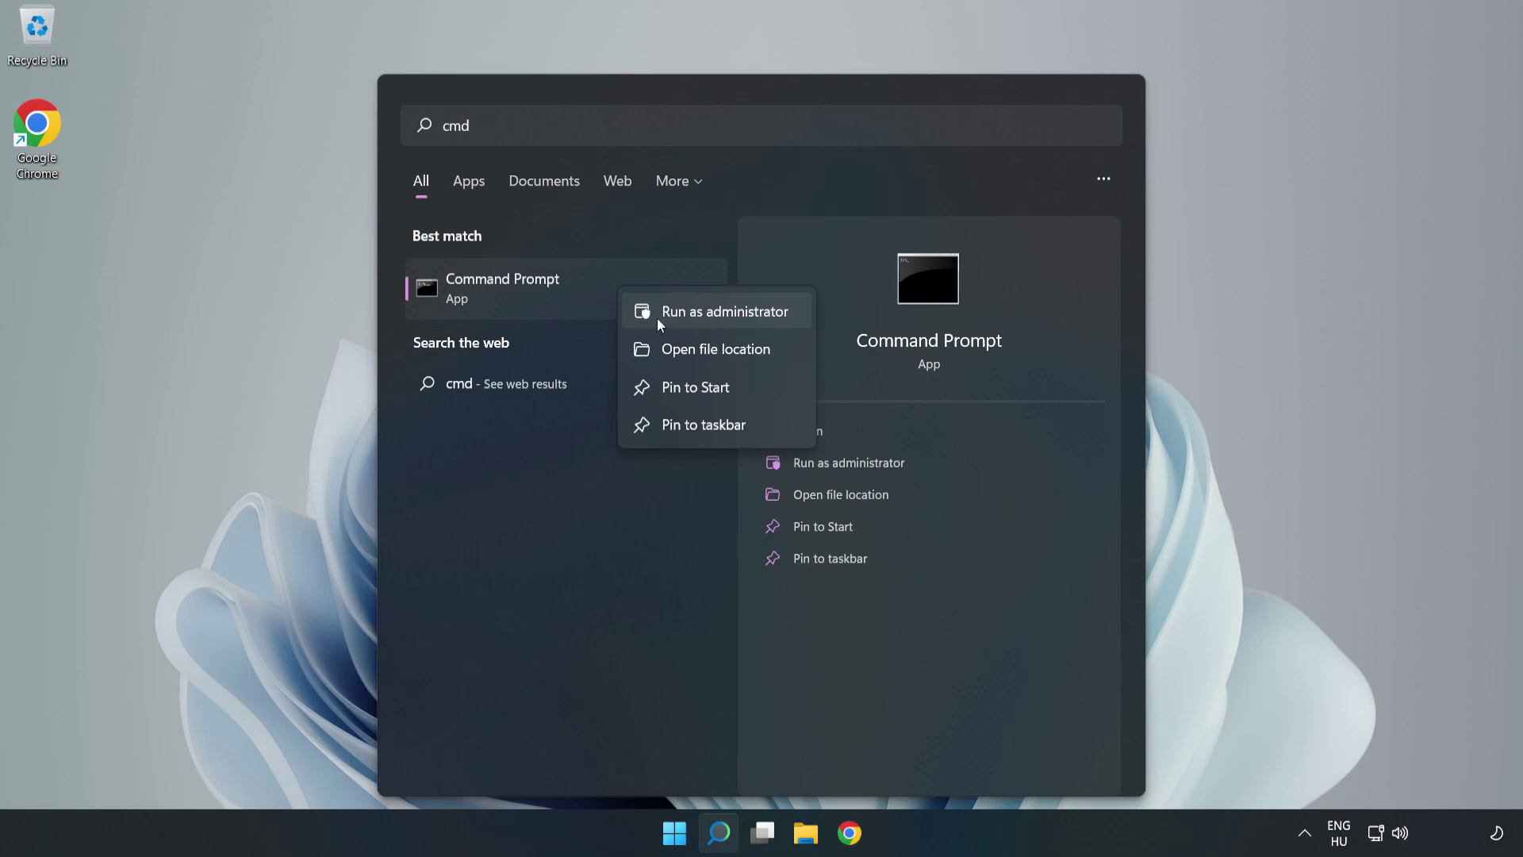
pyautogui.click(737, 318)
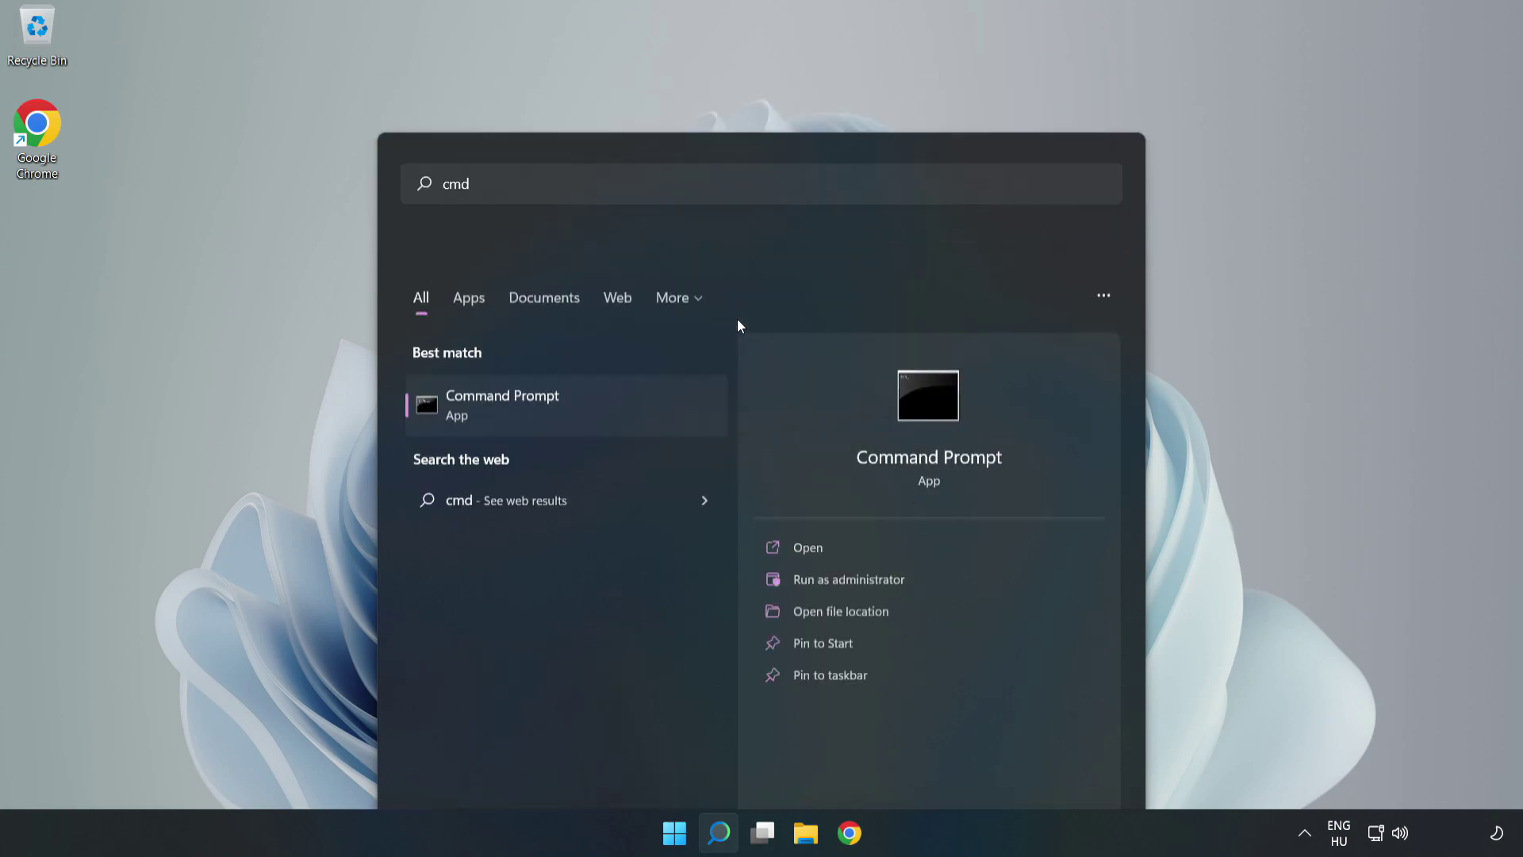
pyautogui.moveTo(682, 115); pyautogui.dragTo(882, 168)
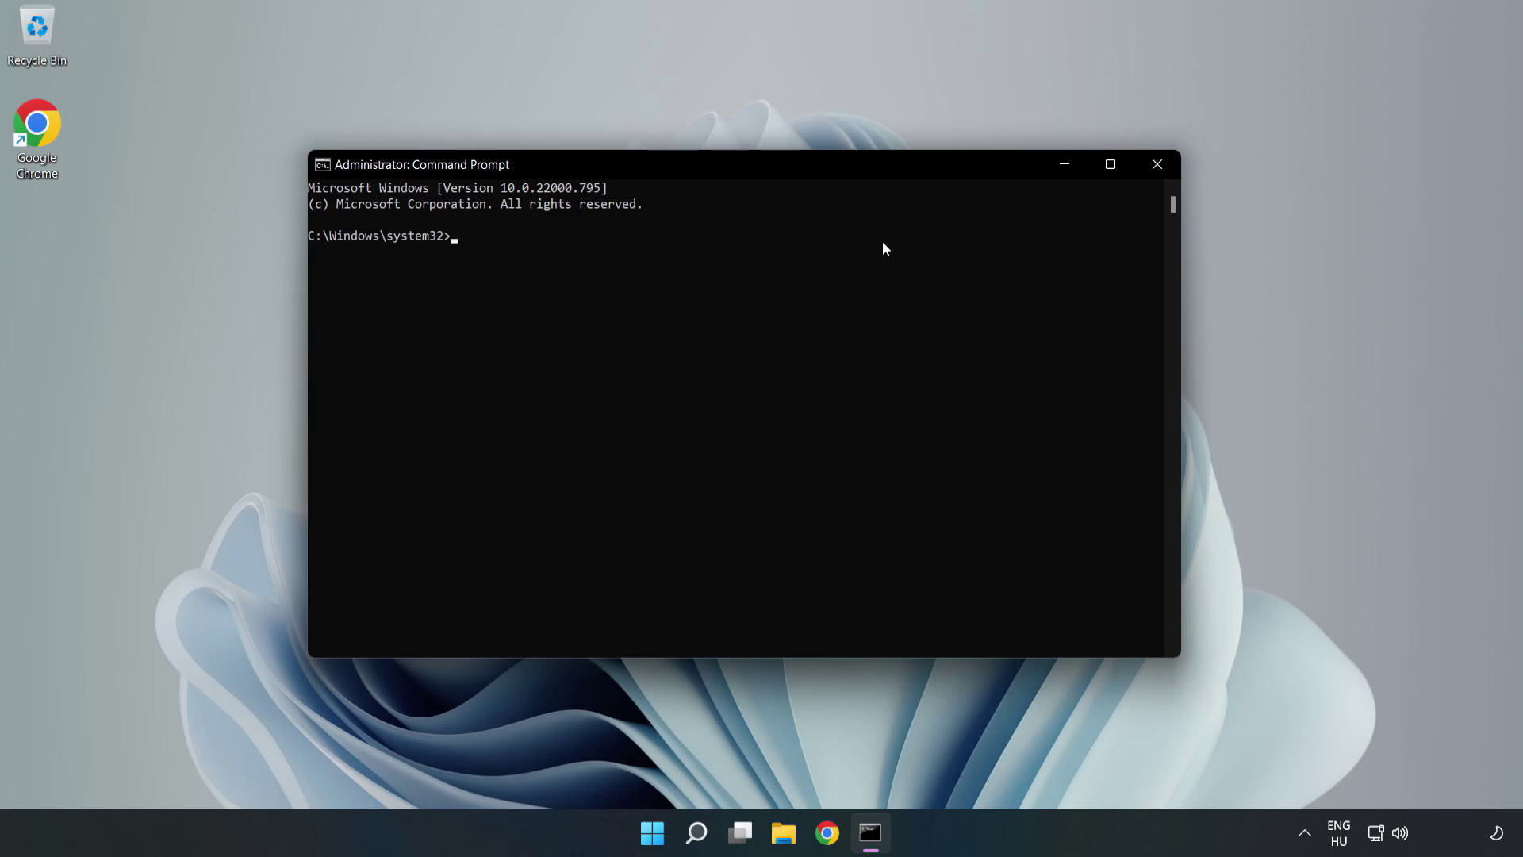
pyautogui.write('ipconfi')
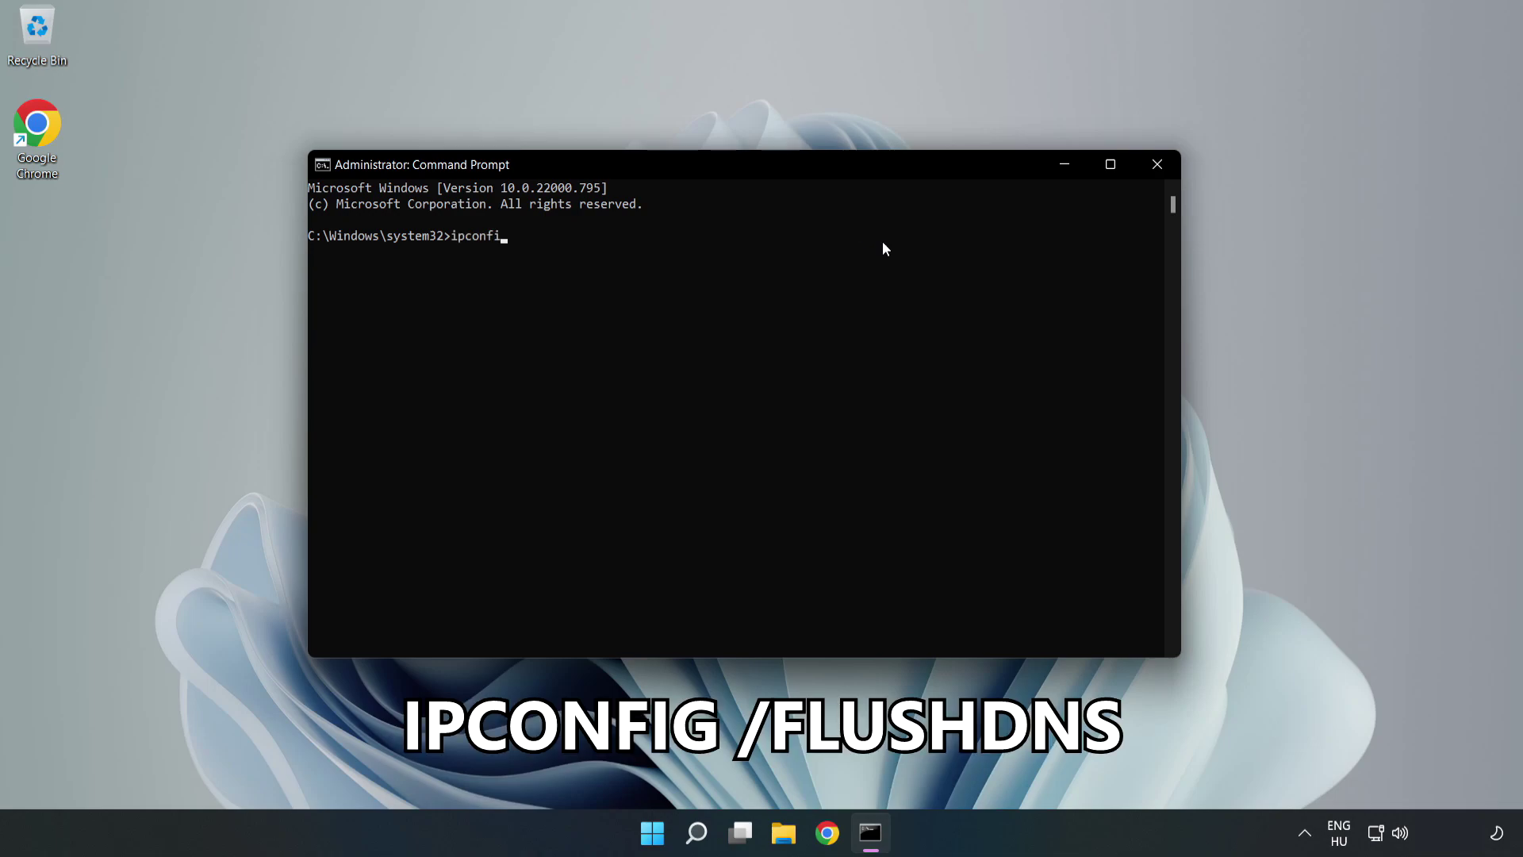
pyautogui.write('g /fl')
pyautogui.write('ushdns')
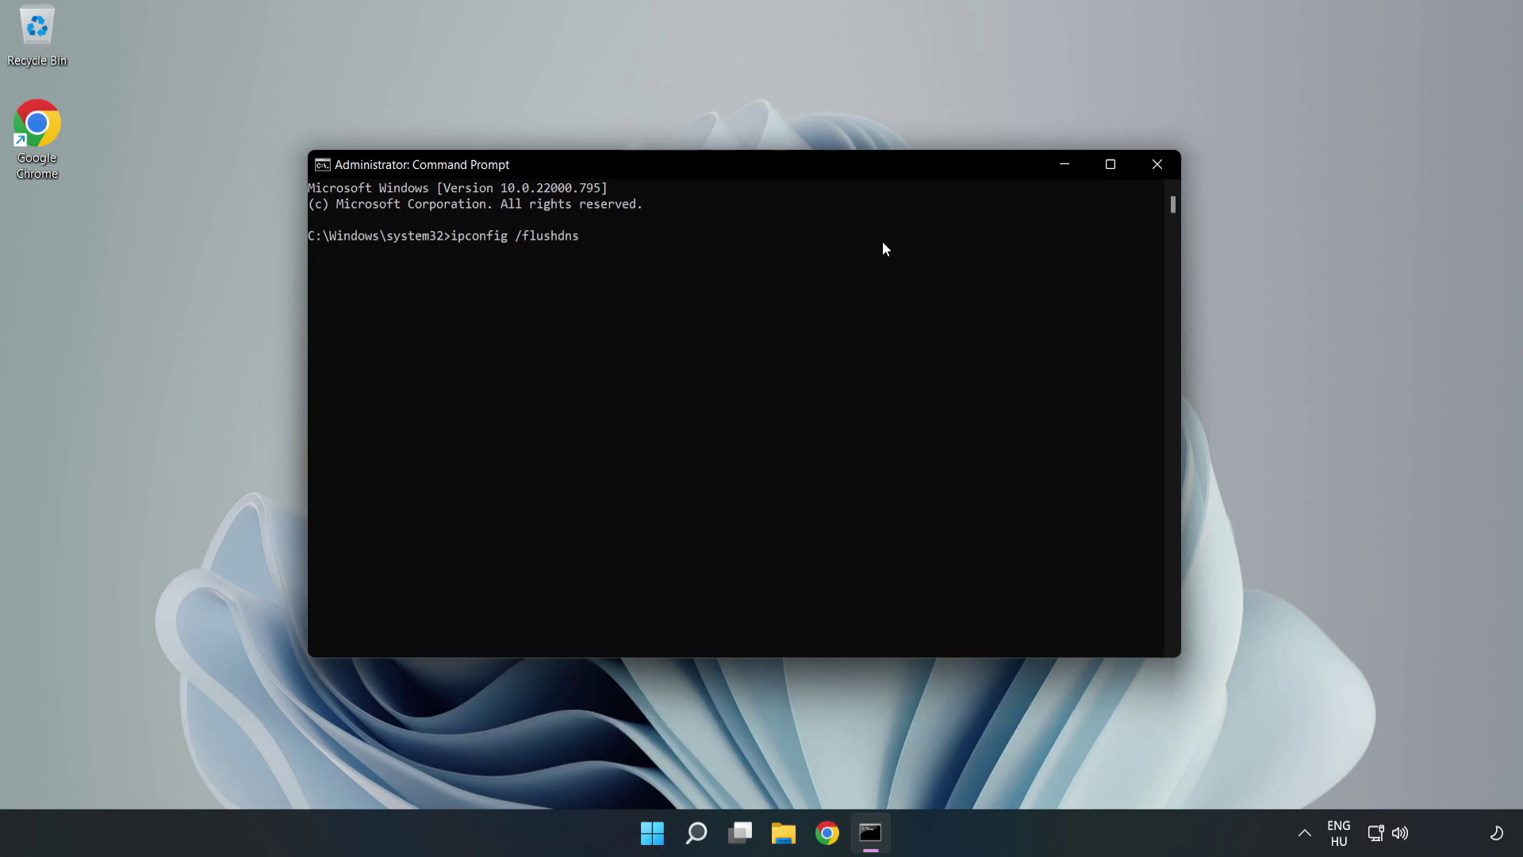
# Run ipconfig /flushdns, then netsh winsock reset, then exit to close the console.
pyautogui.press('Return')
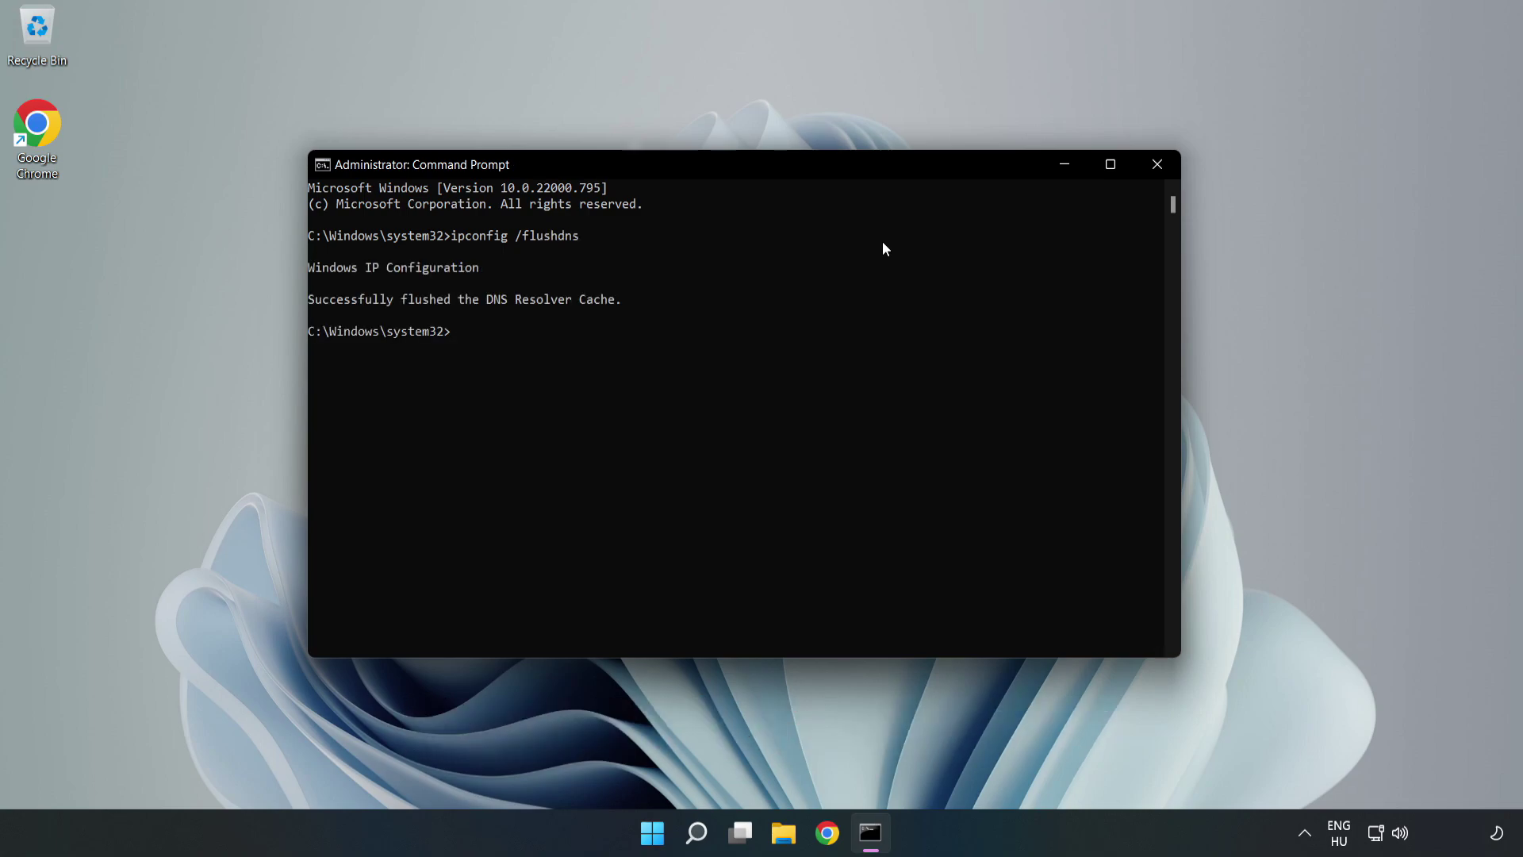
pyautogui.write('nets')
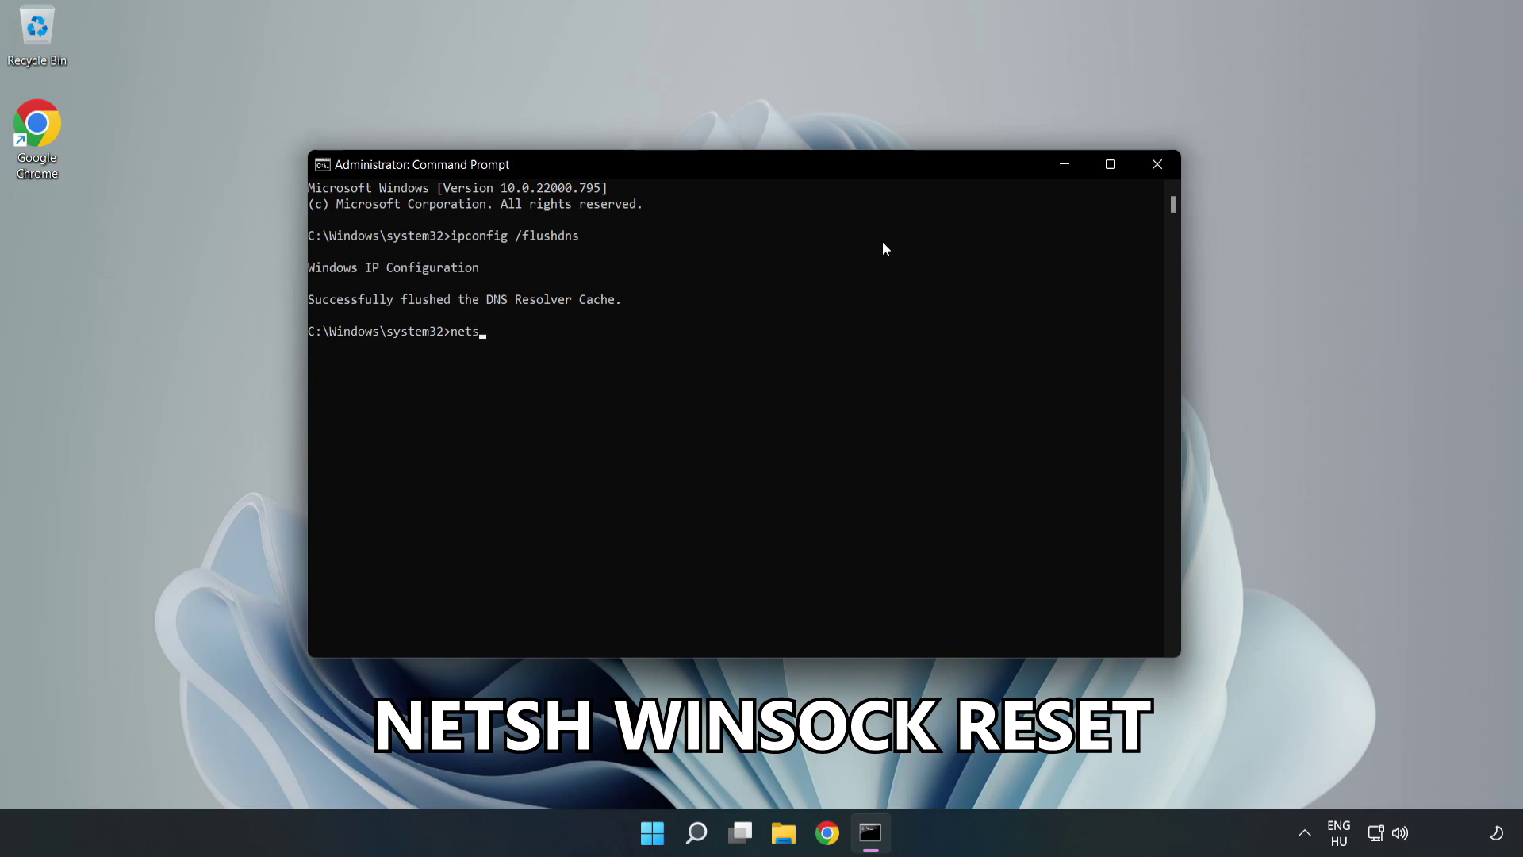
pyautogui.write('h winso')
pyautogui.write('ck reset')
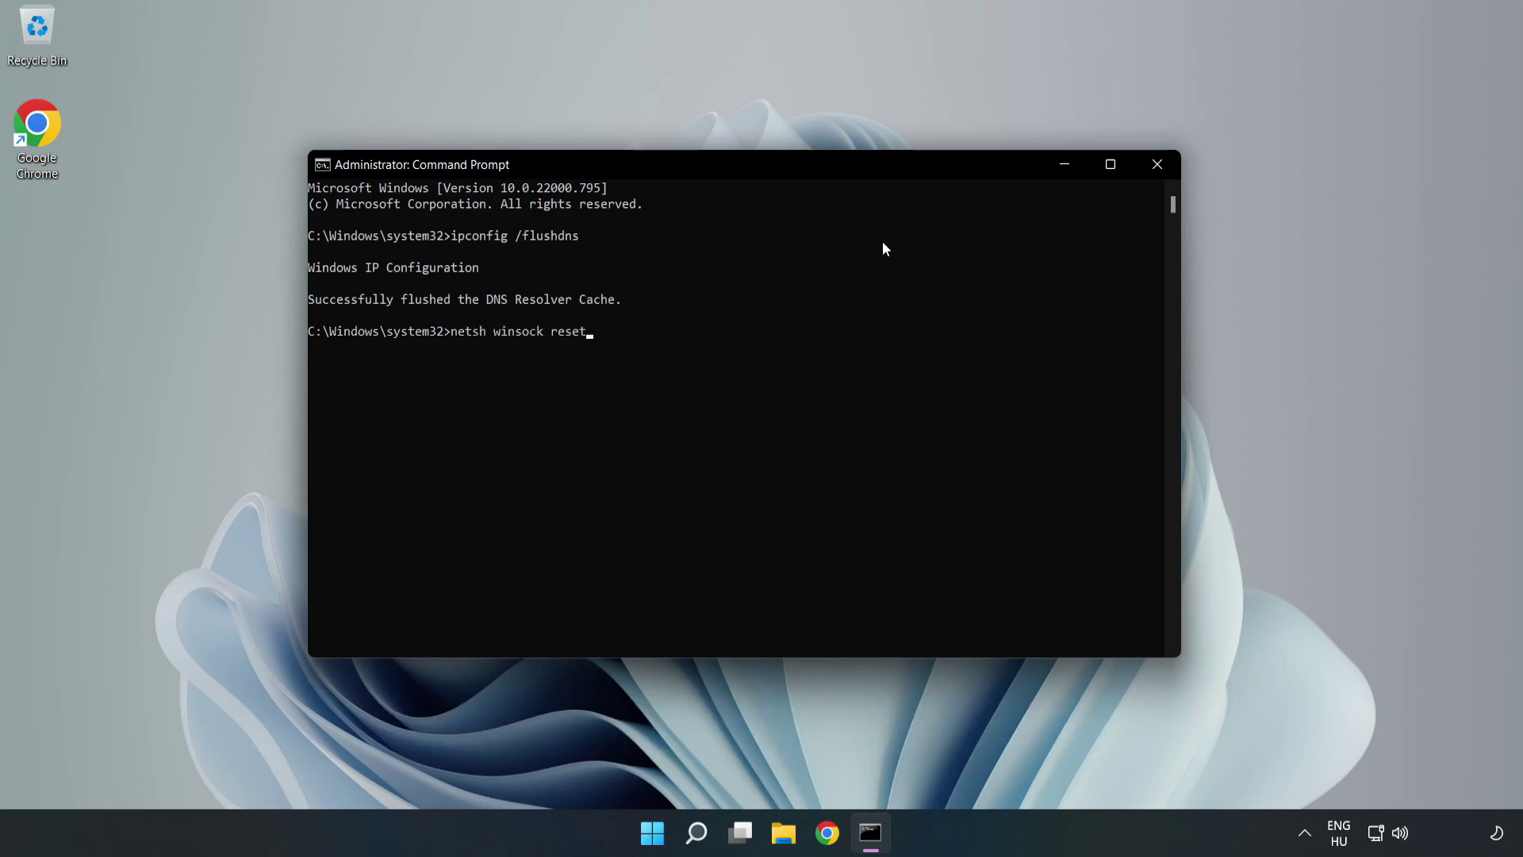
pyautogui.press('Return')
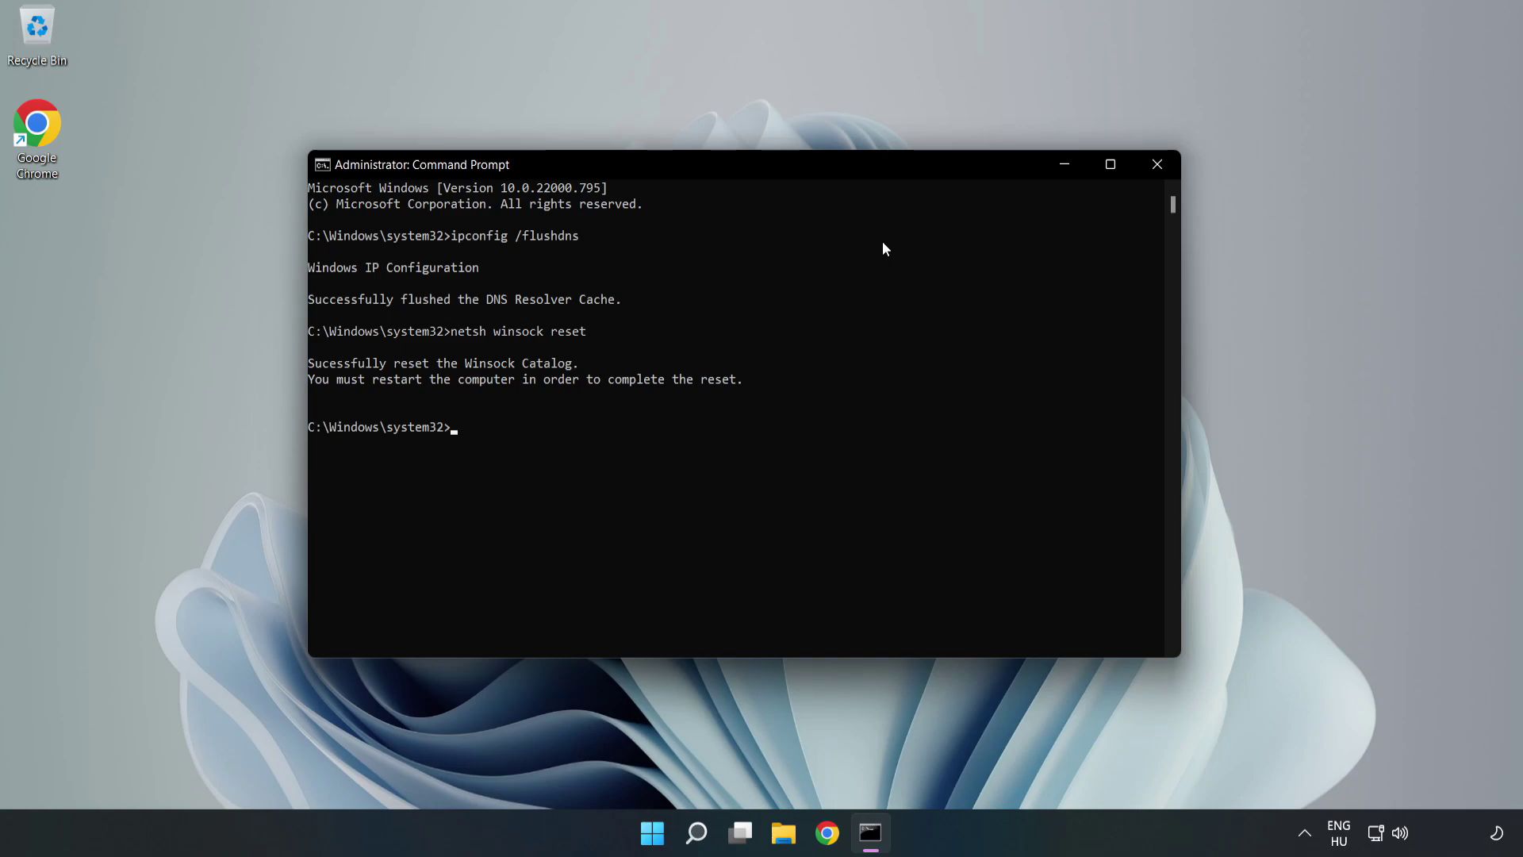
pyautogui.write('e')
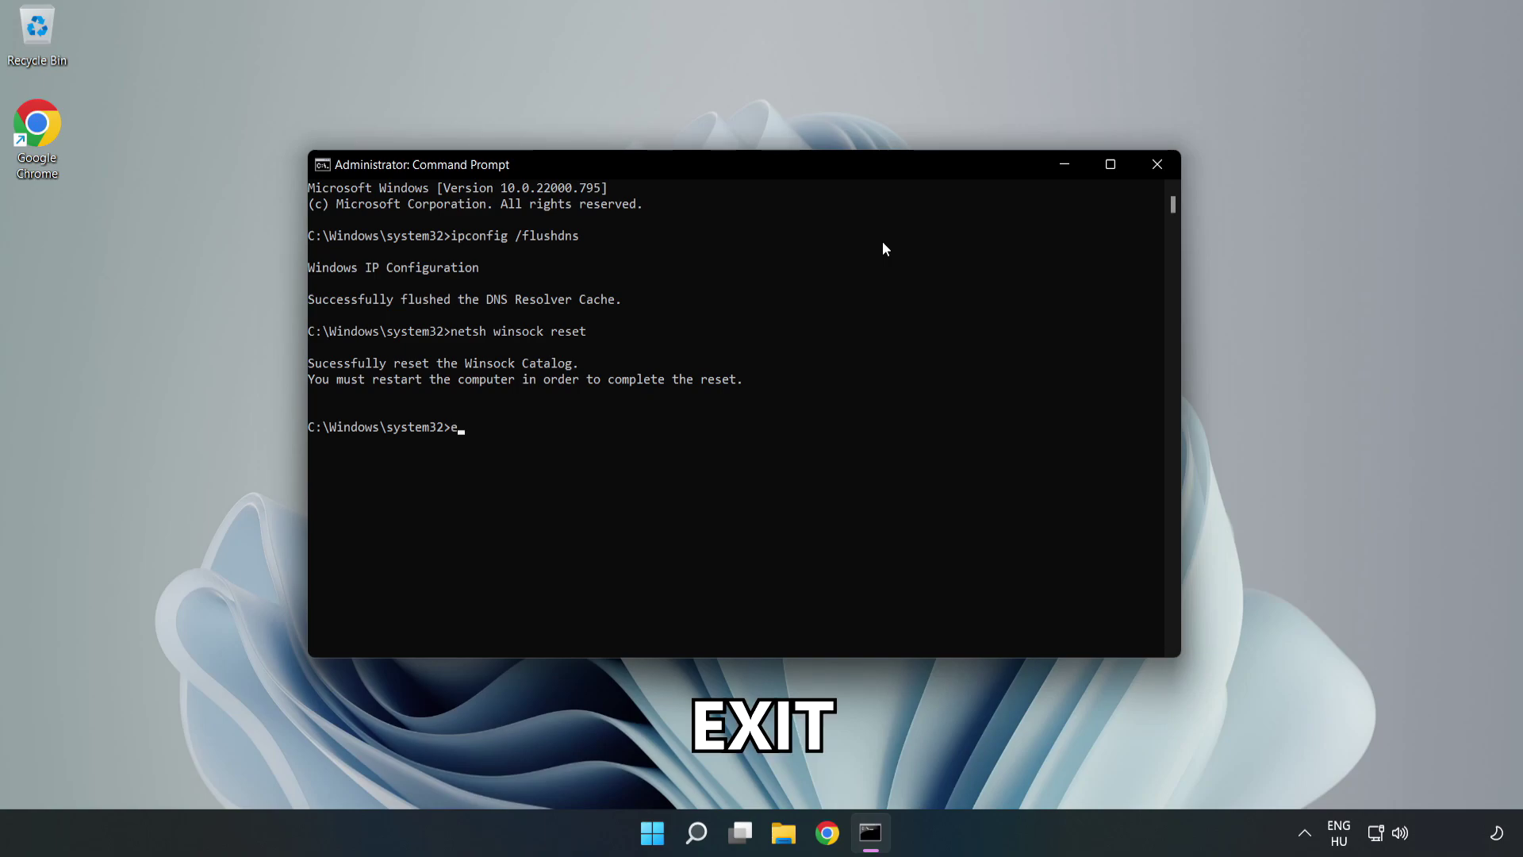
pyautogui.write('xit')
pyautogui.press('Return')
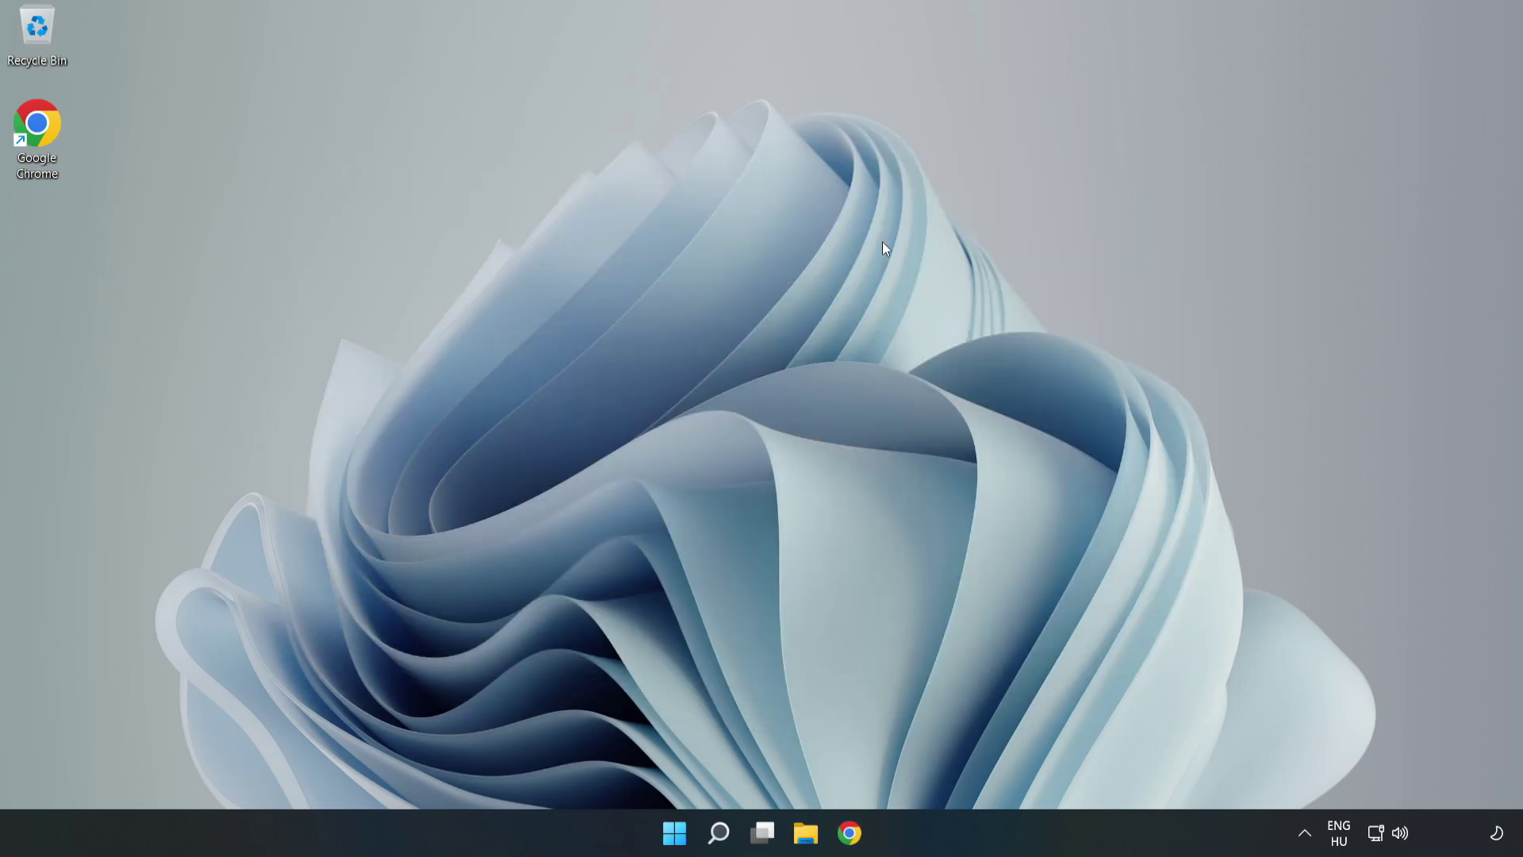
# Open Advanced network settings through the network tray icon's Network & internet settings.
pyautogui.rightClick(1377, 837)
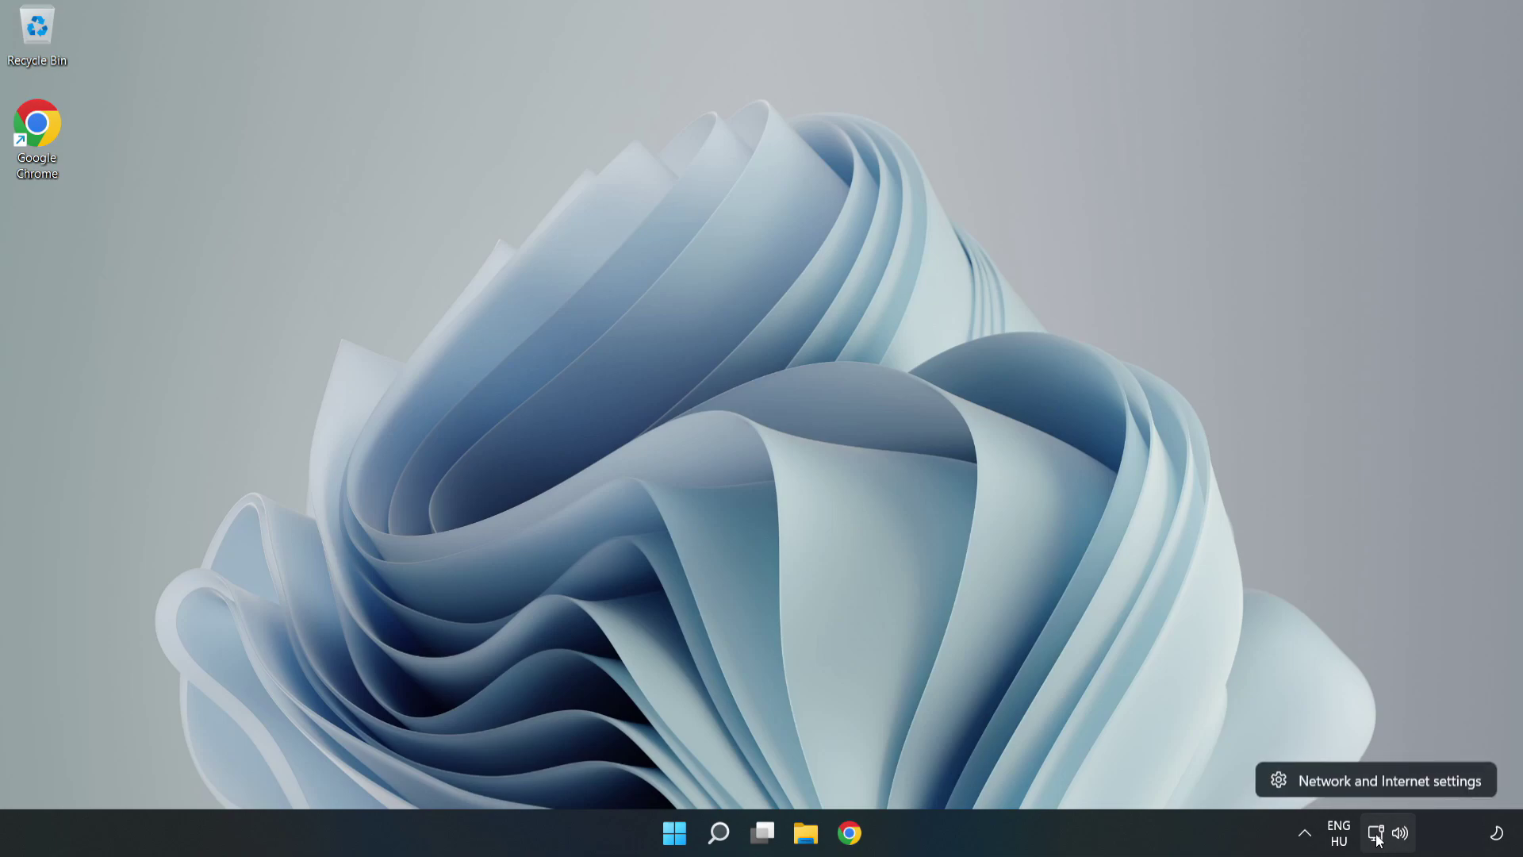
pyautogui.click(1378, 779)
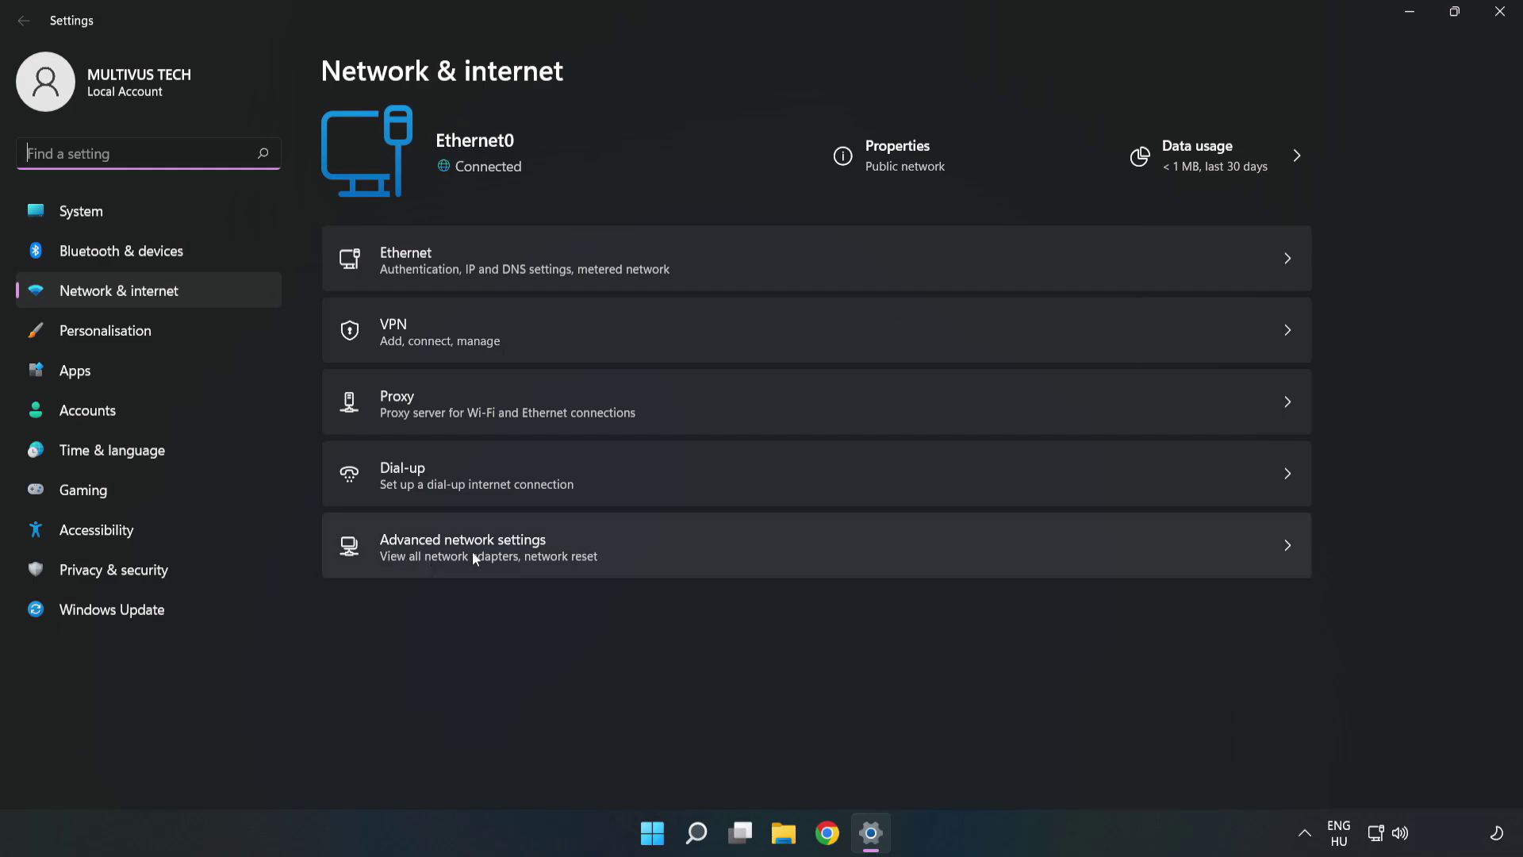
pyautogui.click(662, 564)
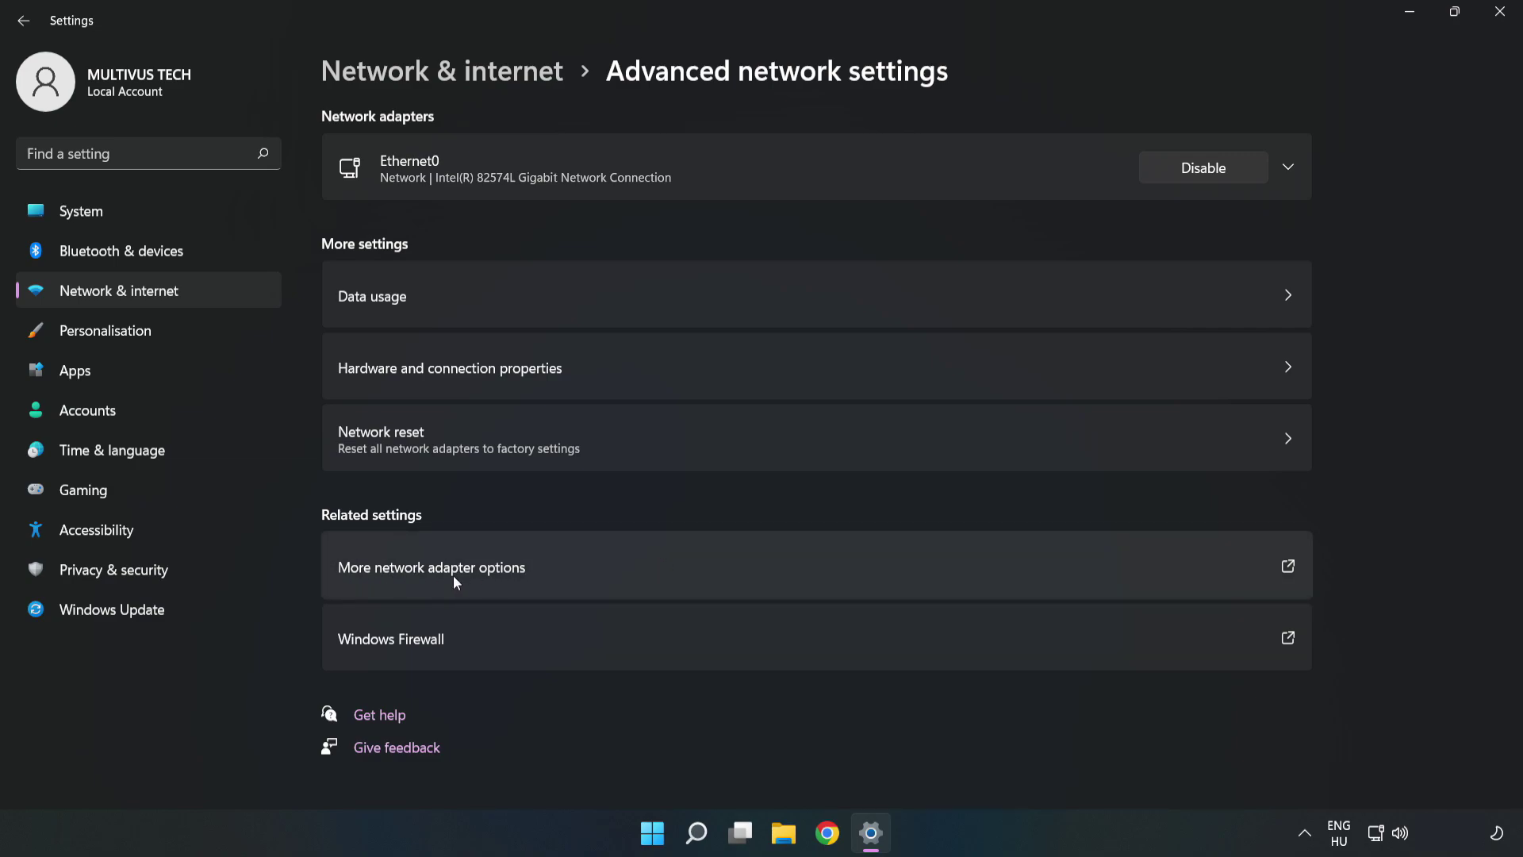
# Open Ethernet0's properties from the adapter list and select Internet Protocol Version 4 (TCP/IPv4).
pyautogui.click(630, 568)
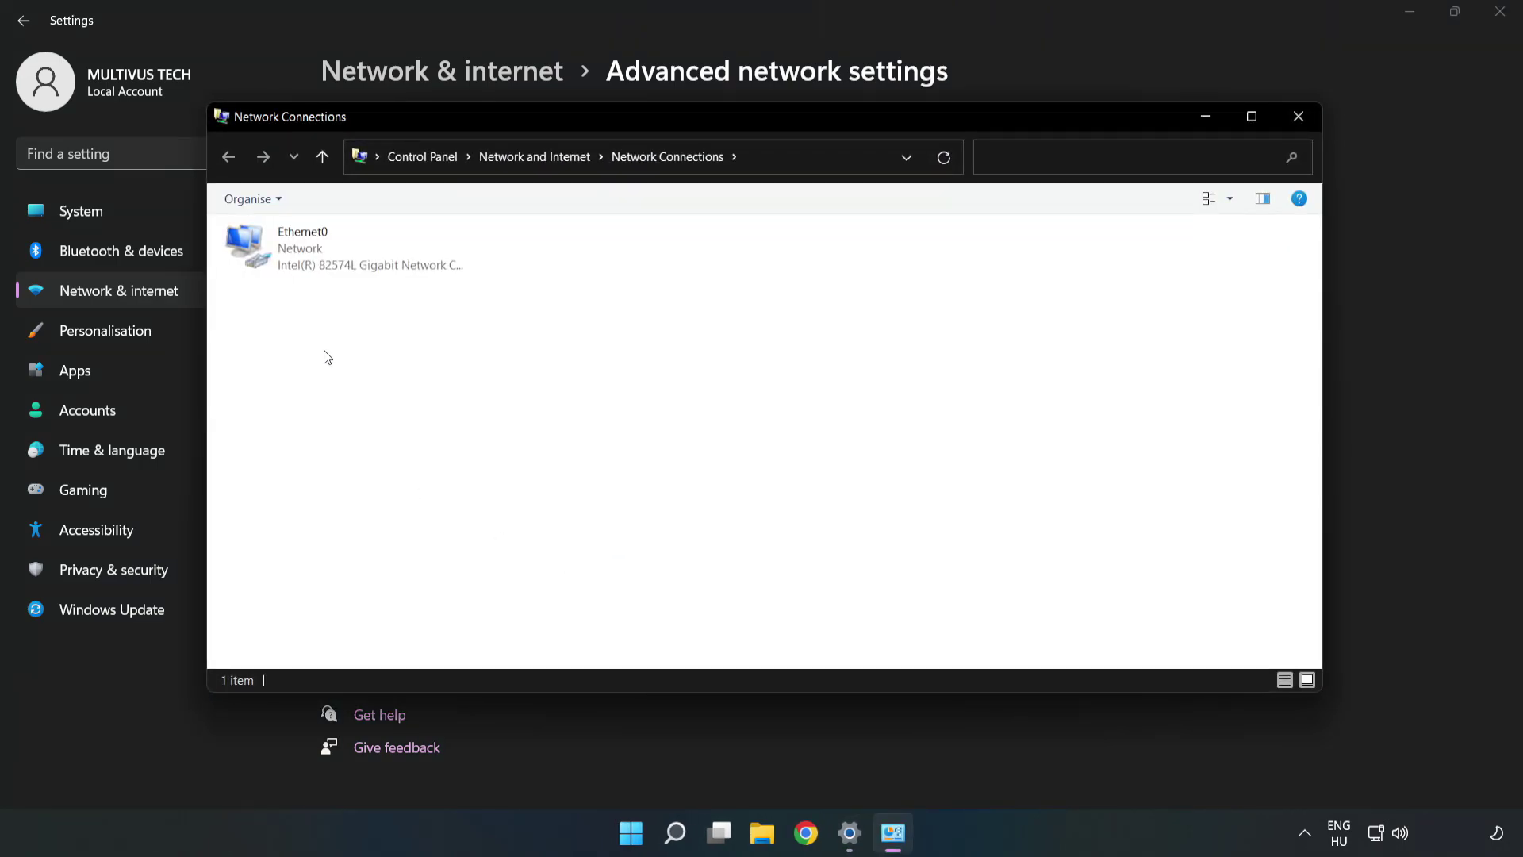
pyautogui.click(286, 256)
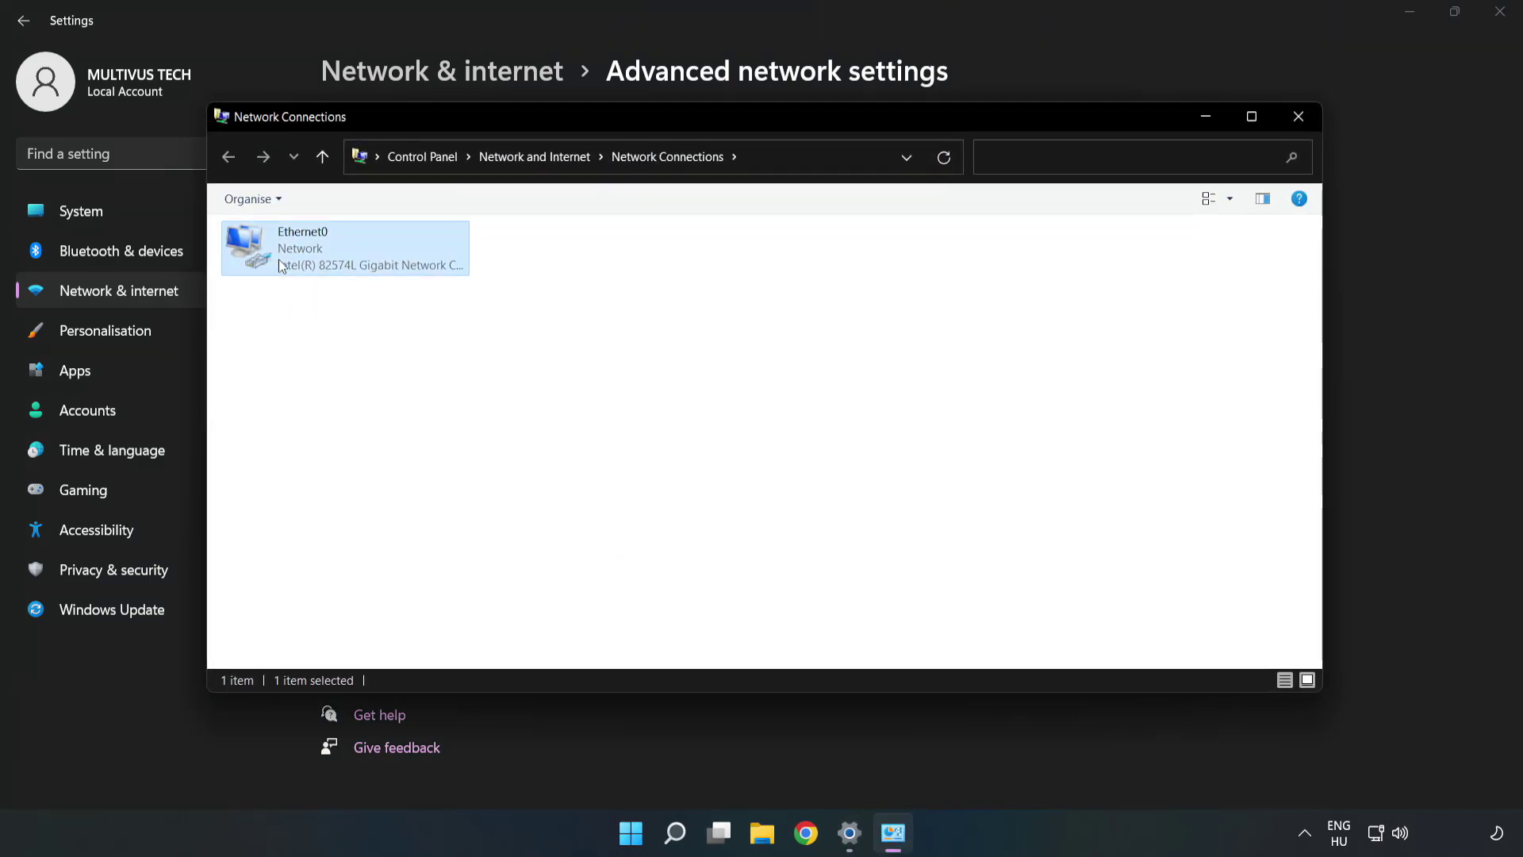
pyautogui.rightClick(381, 257)
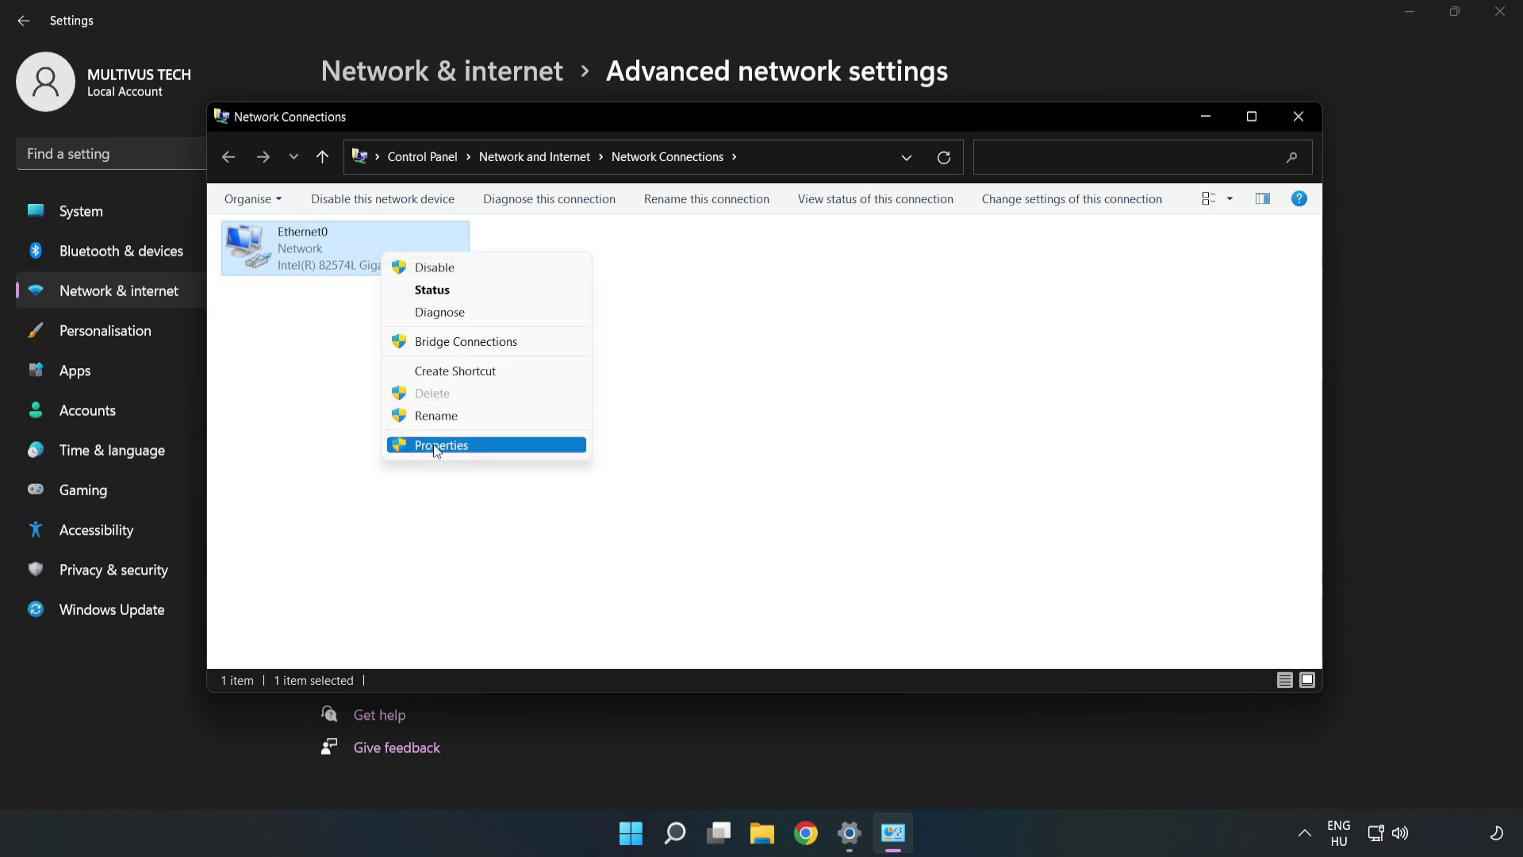
pyautogui.click(472, 447)
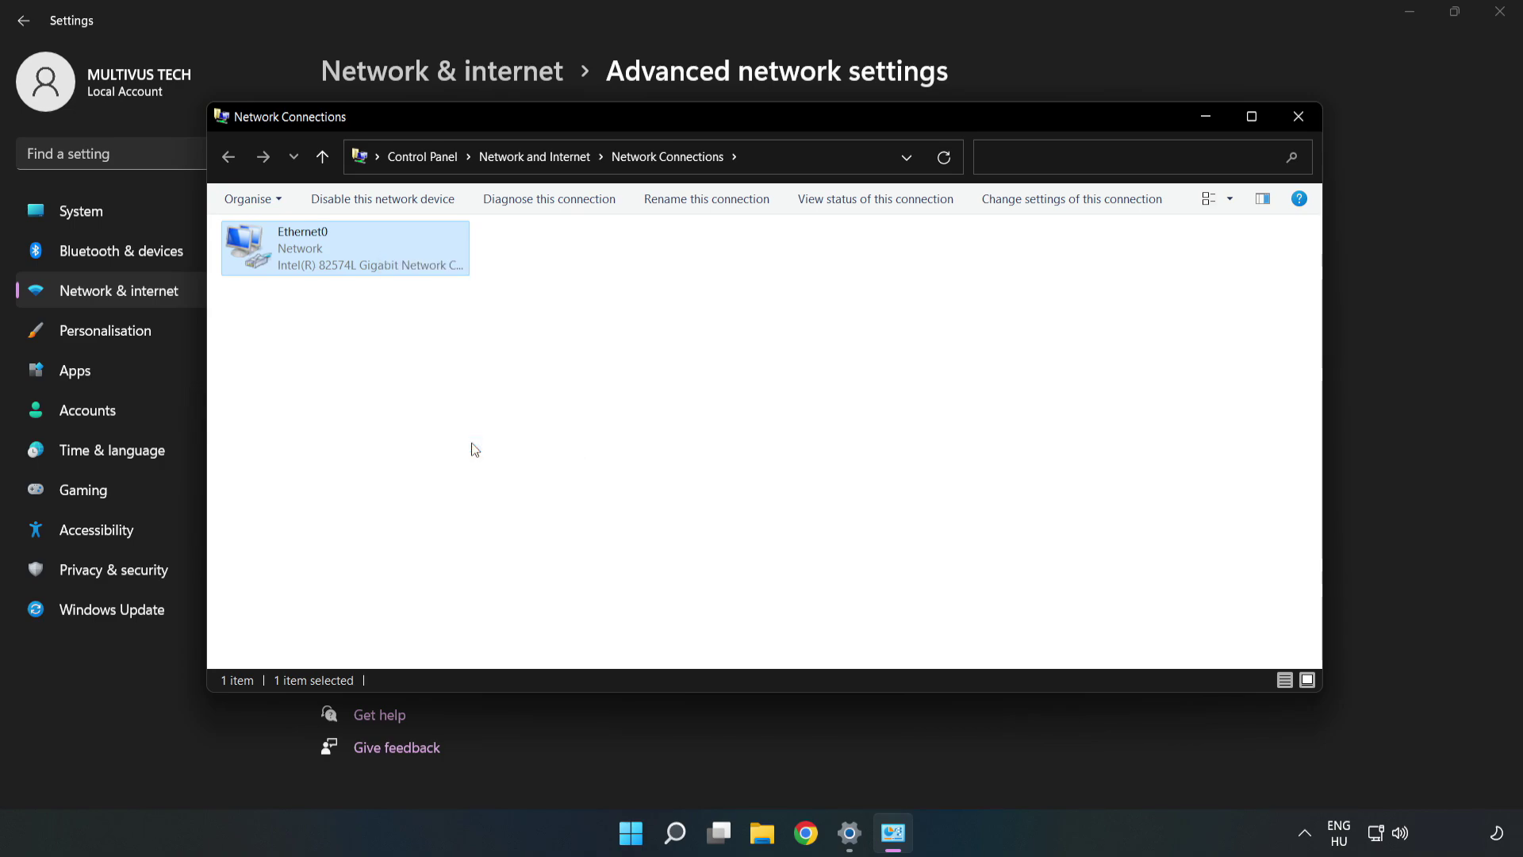
pyautogui.moveTo(417, 228); pyautogui.dragTo(731, 219)
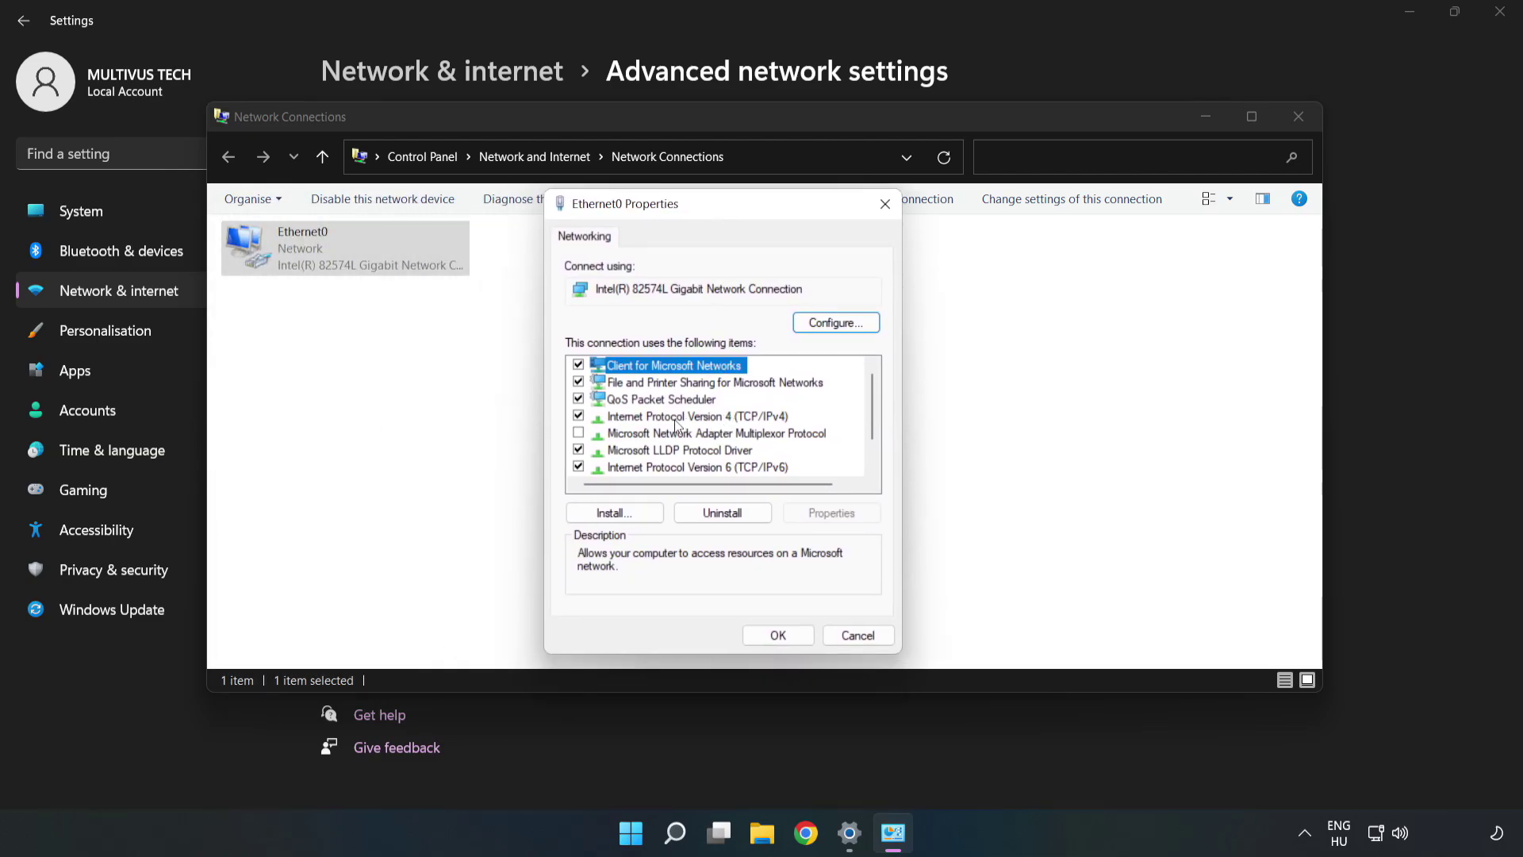
pyautogui.click(596, 420)
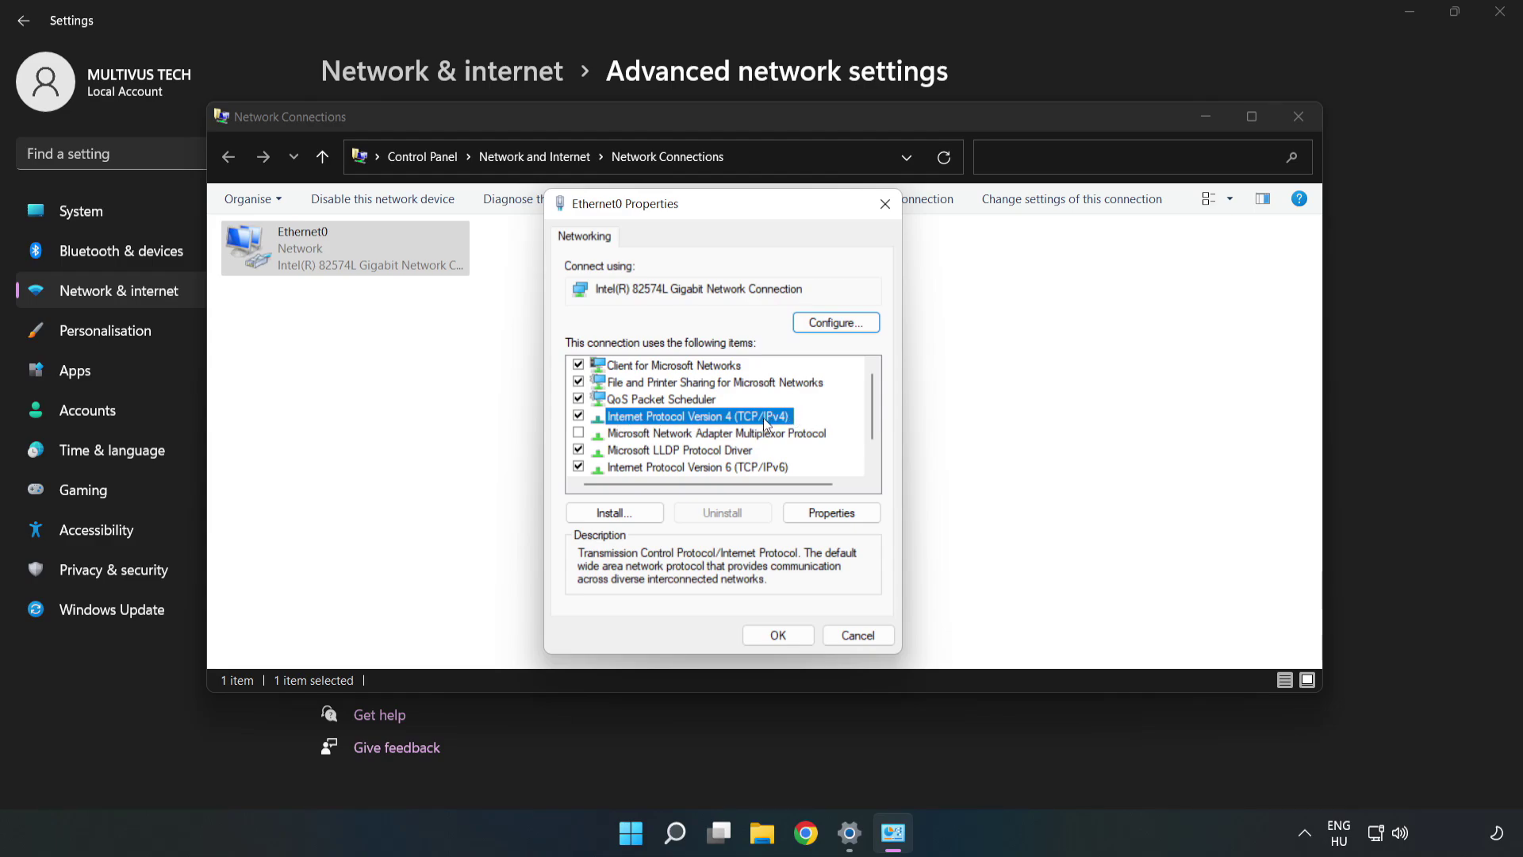
# Give Ethernet0's IPv4 manual DNS servers 8.8.8.8 and 8.8.4.4, and confirm.
pyautogui.click(841, 513)
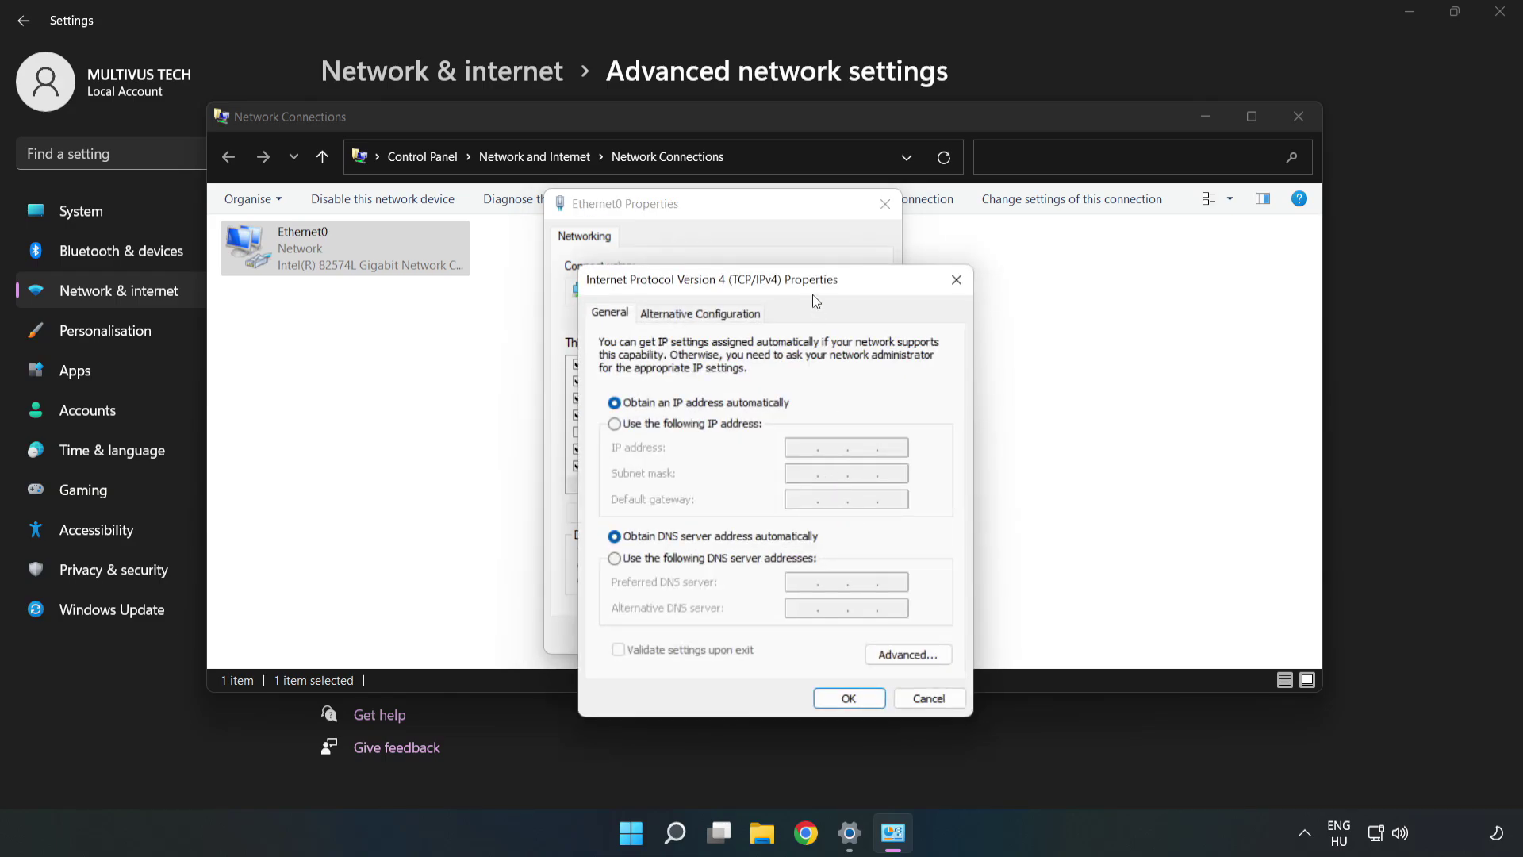
pyautogui.moveTo(813, 295); pyautogui.dragTo(755, 208)
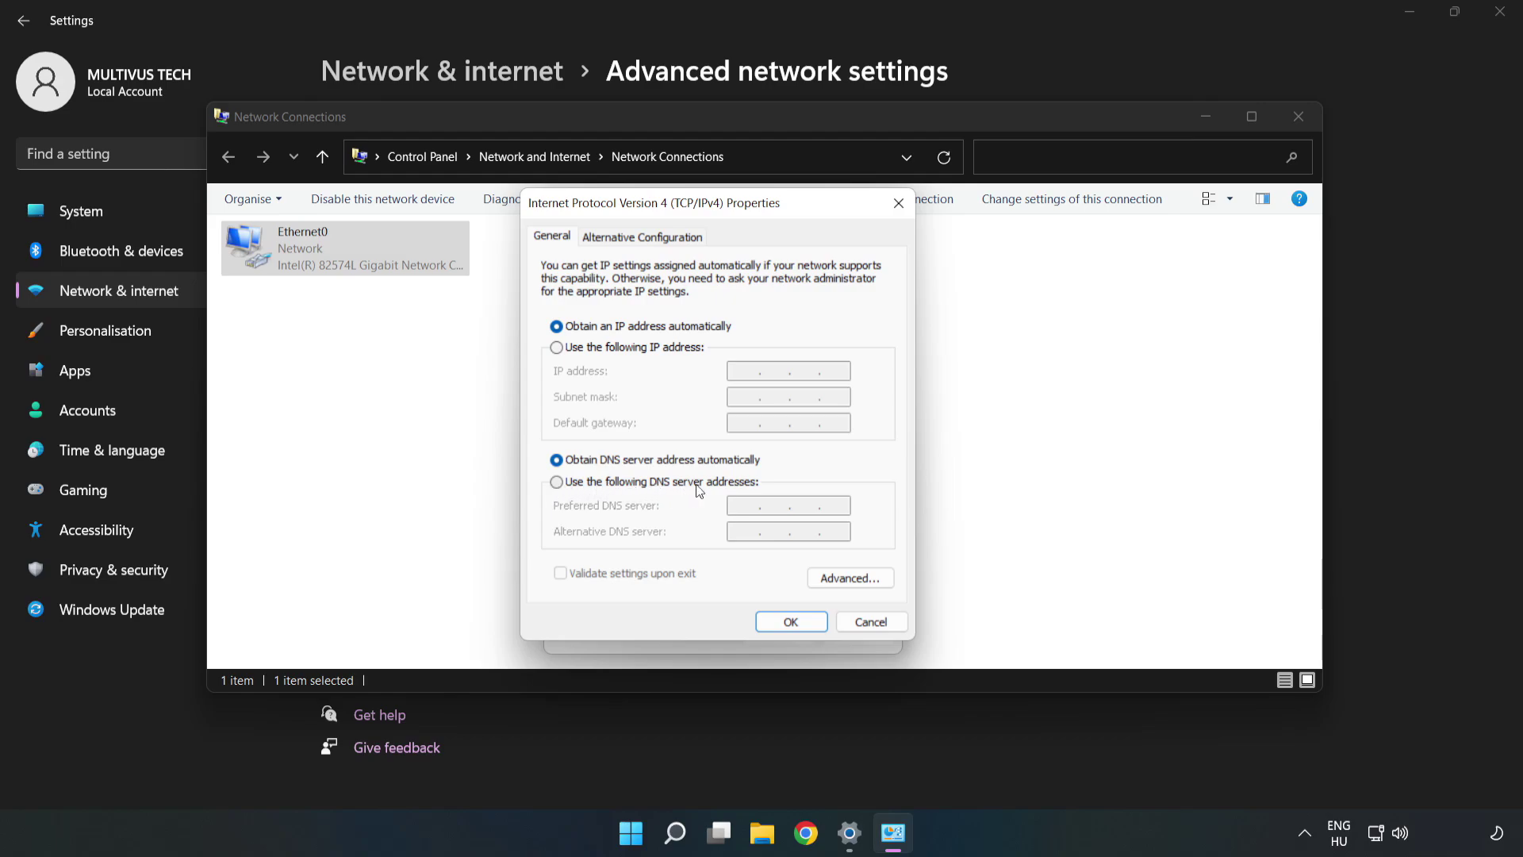
pyautogui.click(627, 487)
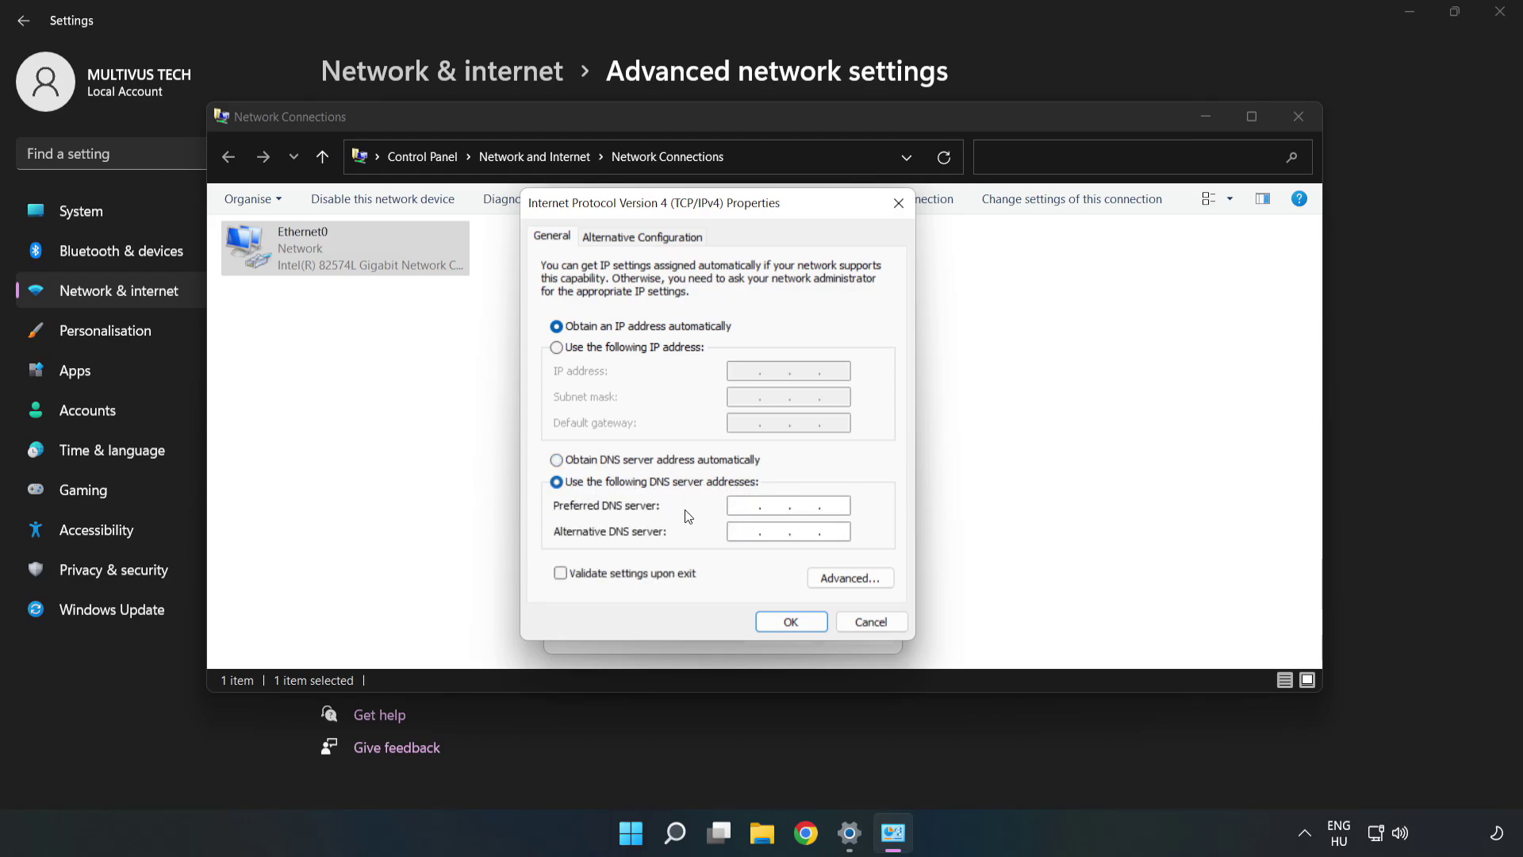
pyautogui.click(745, 516)
pyautogui.write('8.8.8.')
pyautogui.write('8')
pyautogui.click(743, 531)
pyautogui.write('8.8')
pyautogui.write('.4.4')
pyautogui.click(790, 624)
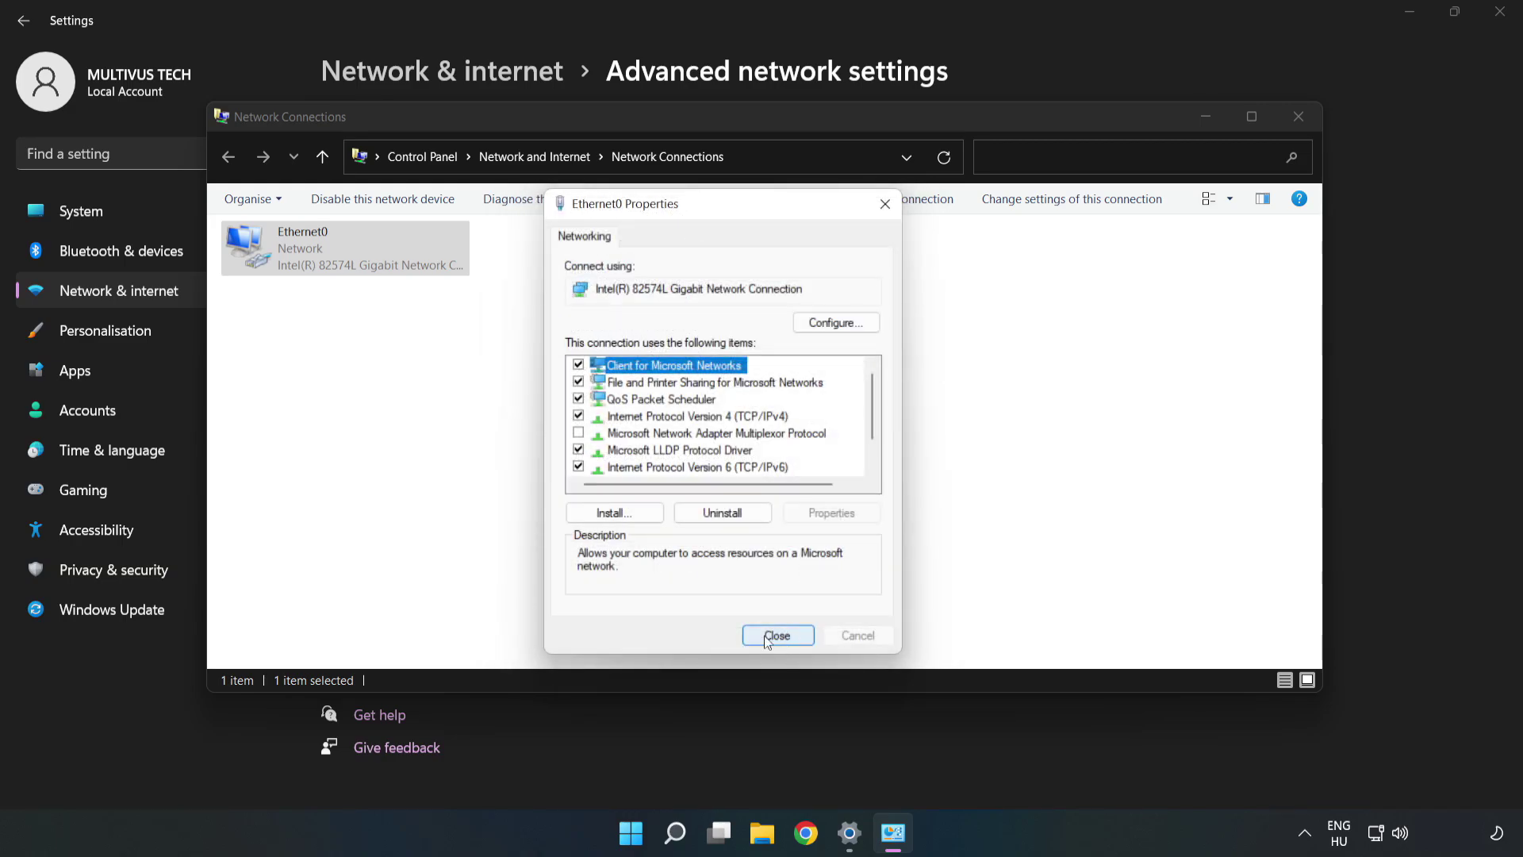
# Close Ethernet0 Properties, Network Connections and Settings, then show the Start menu's power options.
pyautogui.click(780, 636)
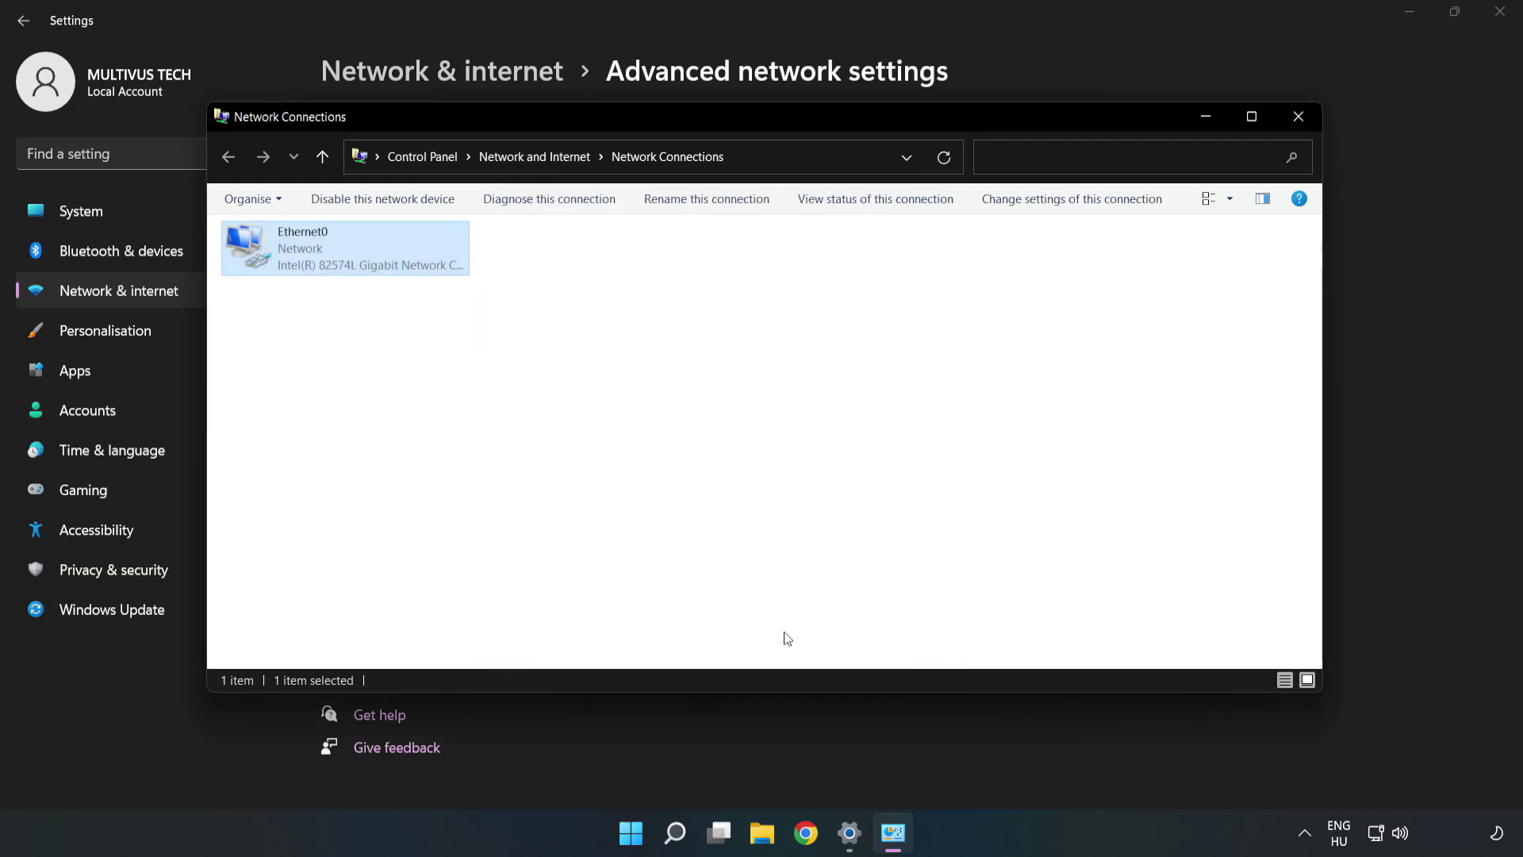
pyautogui.click(1299, 119)
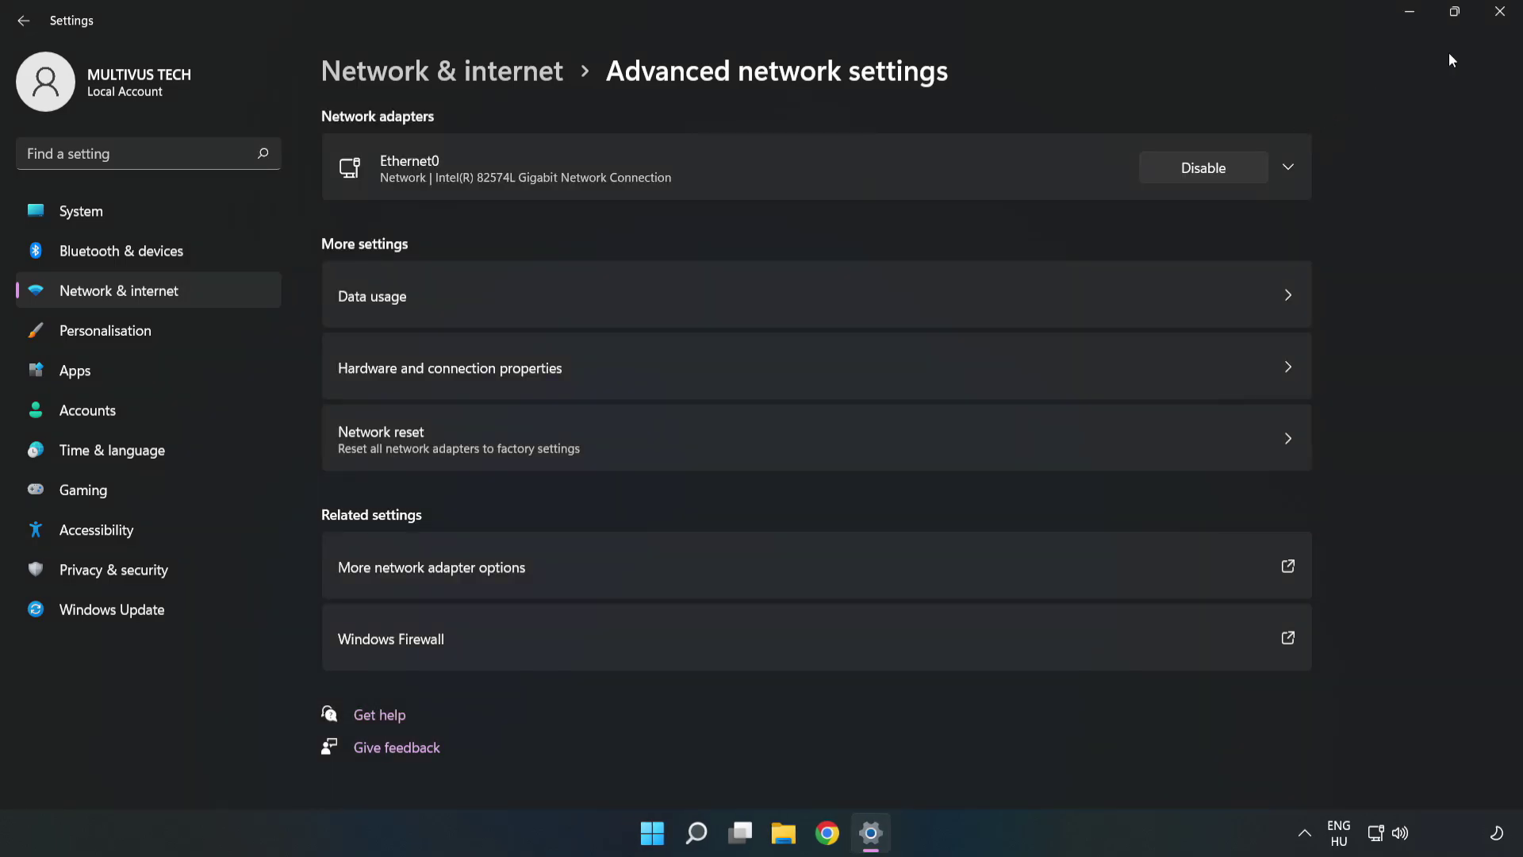
pyautogui.click(1502, 15)
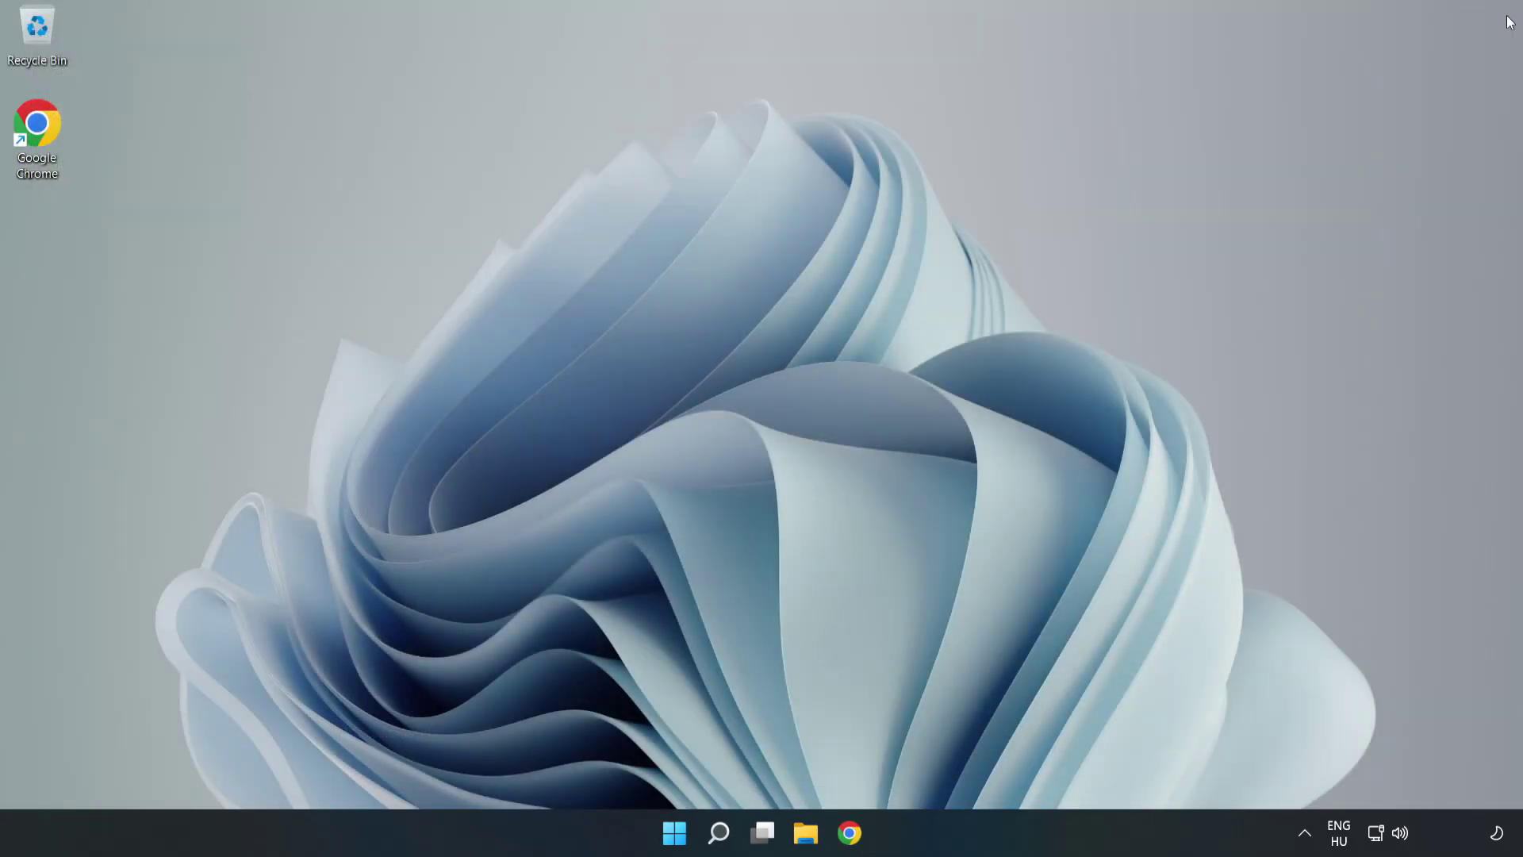
pyautogui.click(674, 833)
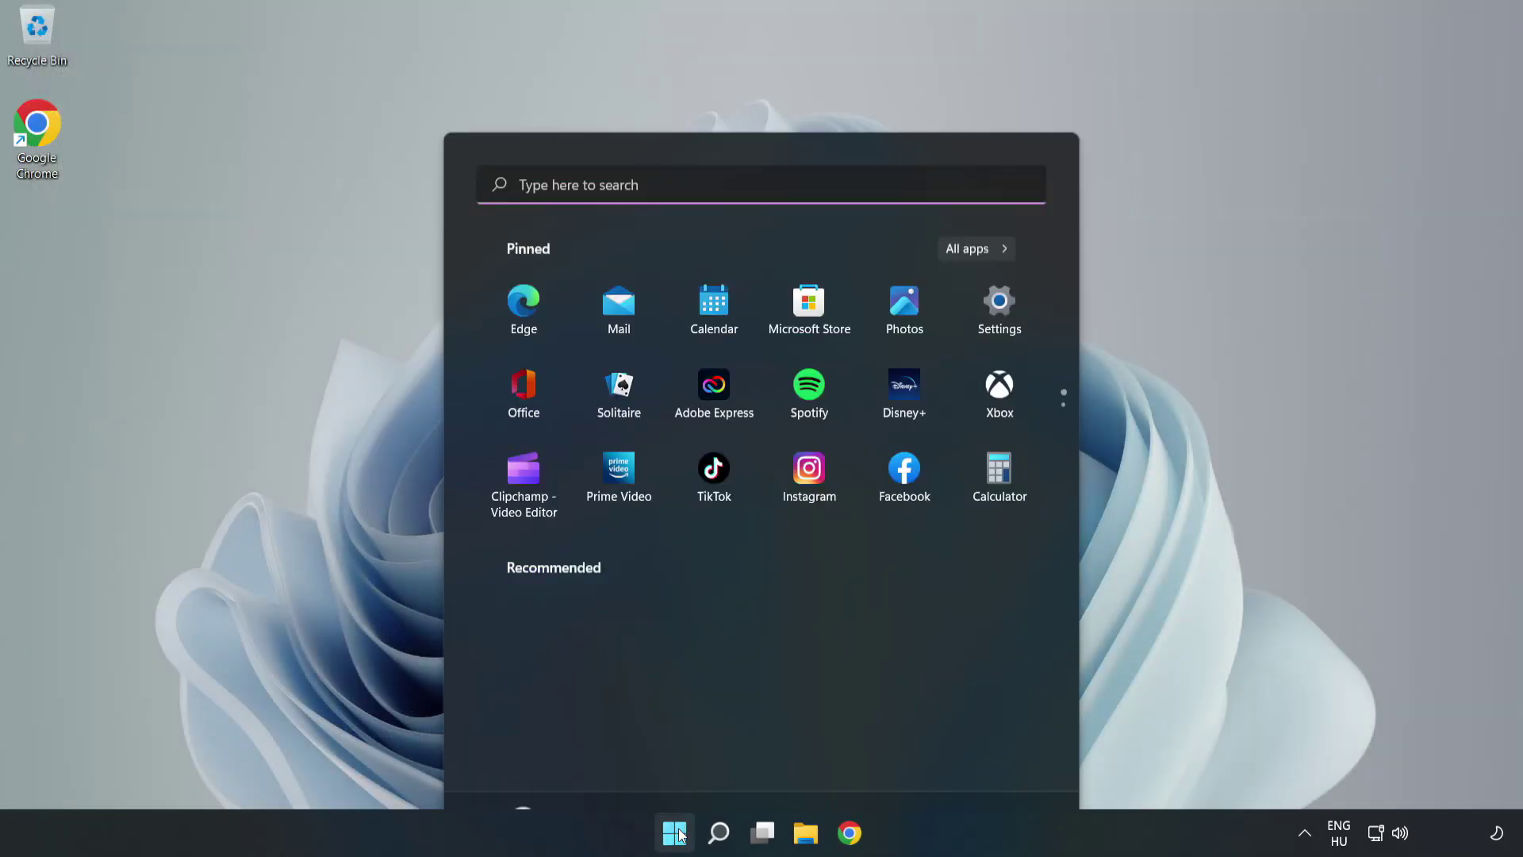
pyautogui.click(1007, 767)
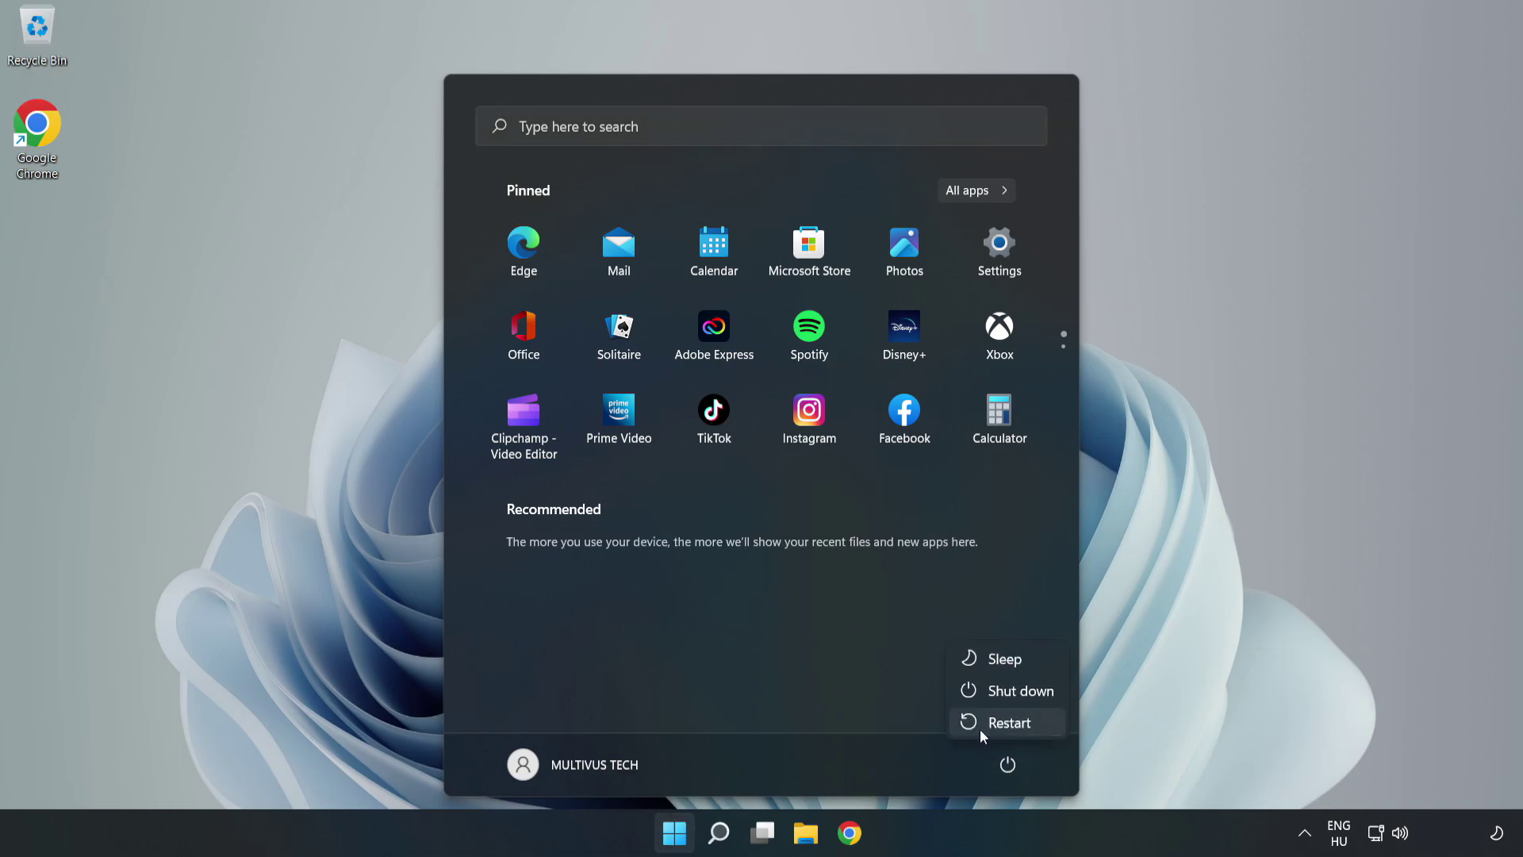